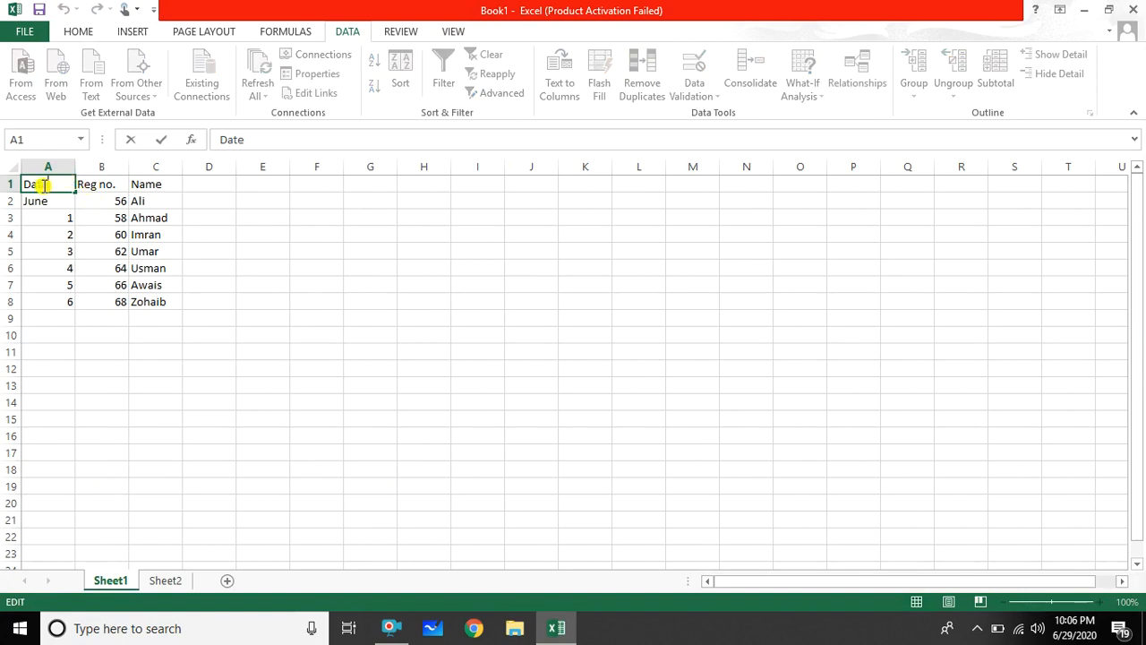
click(116, 185)
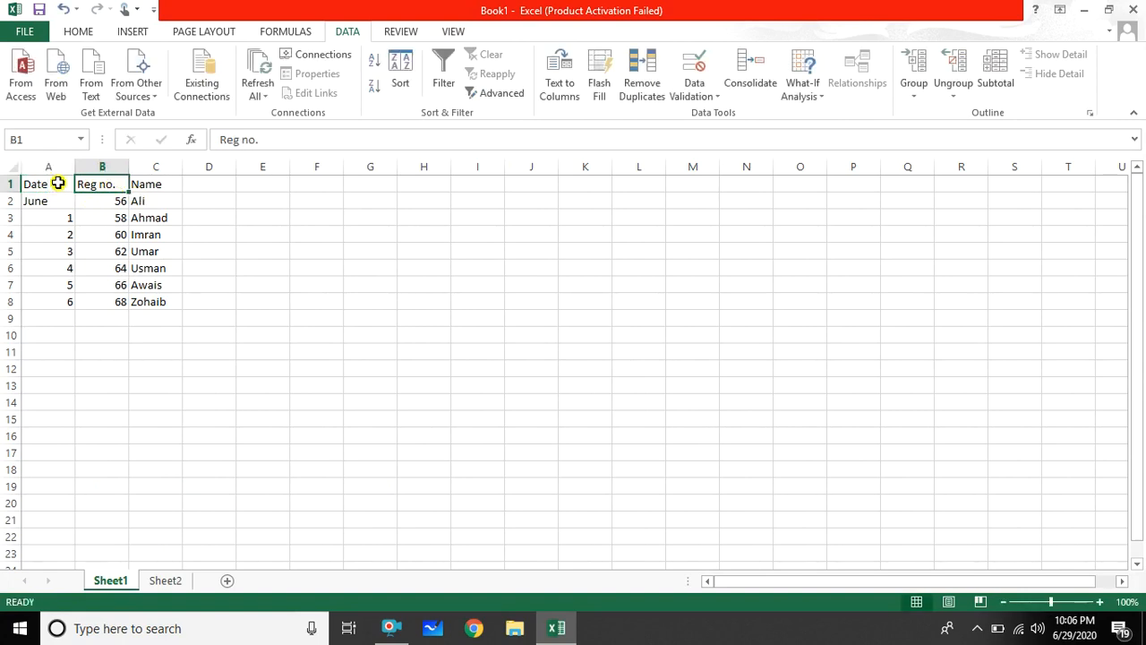
drag(58, 186, 154, 309)
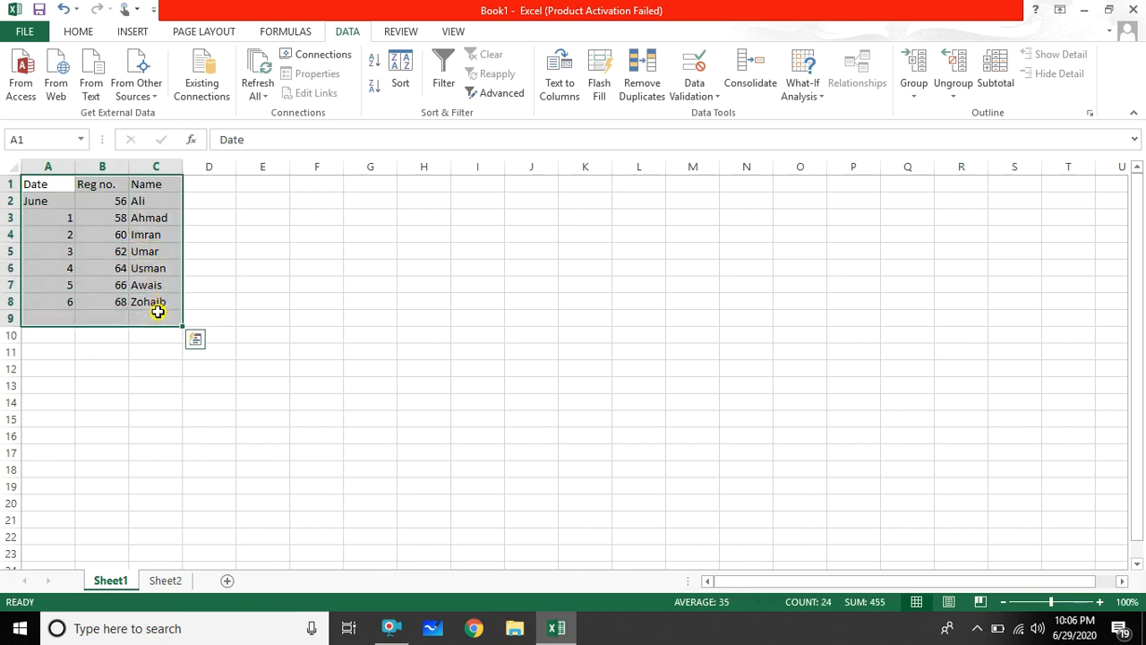
Step: Open data validation for cell B2 on Sheet2 and set it to allow a List
click(170, 580)
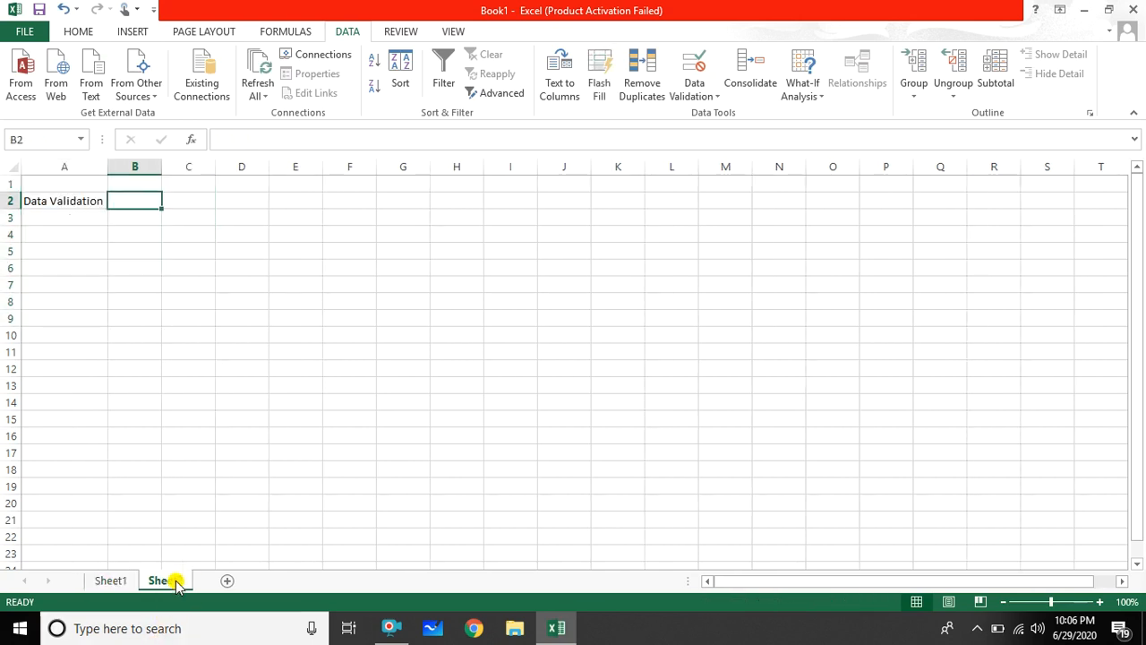
click(70, 199)
click(140, 197)
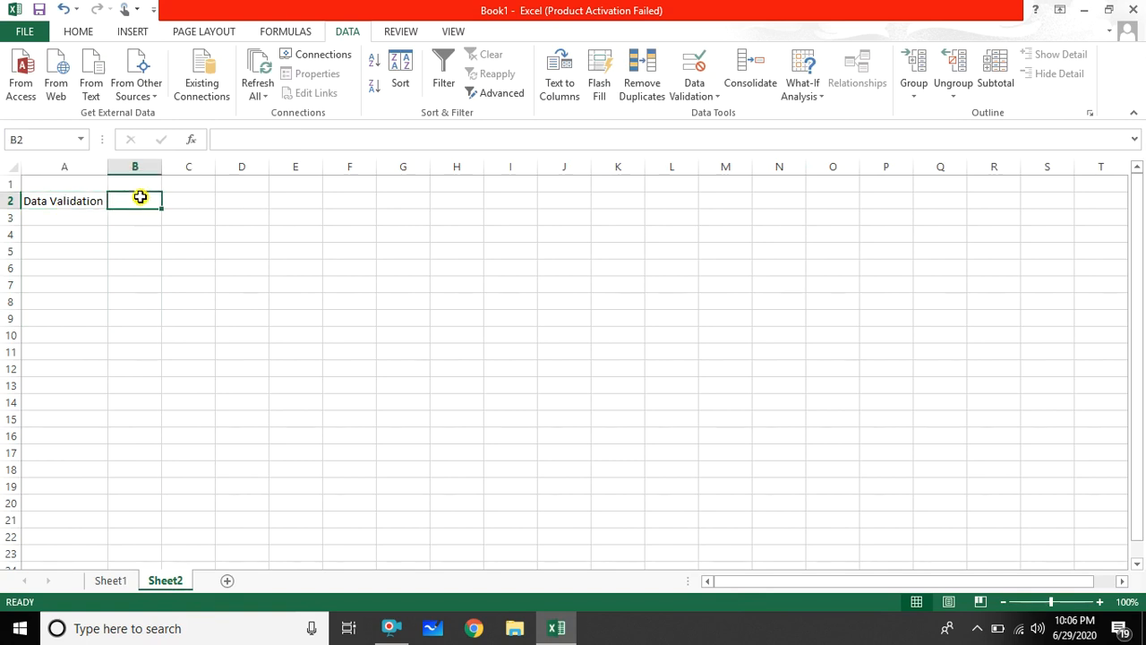
click(712, 93)
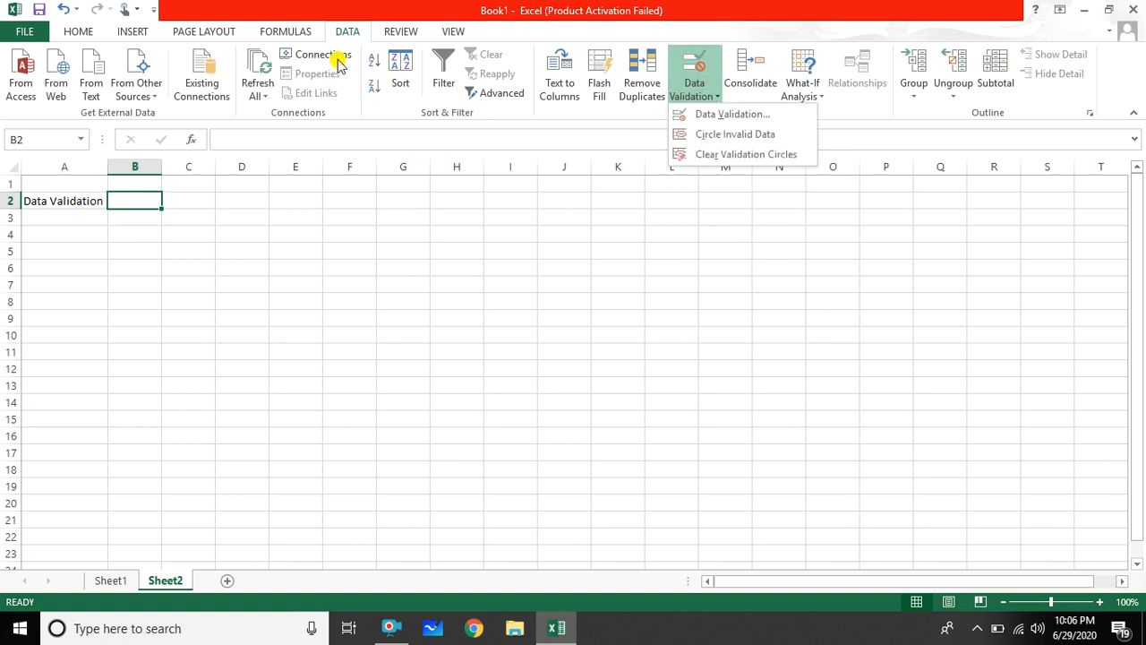
click(750, 115)
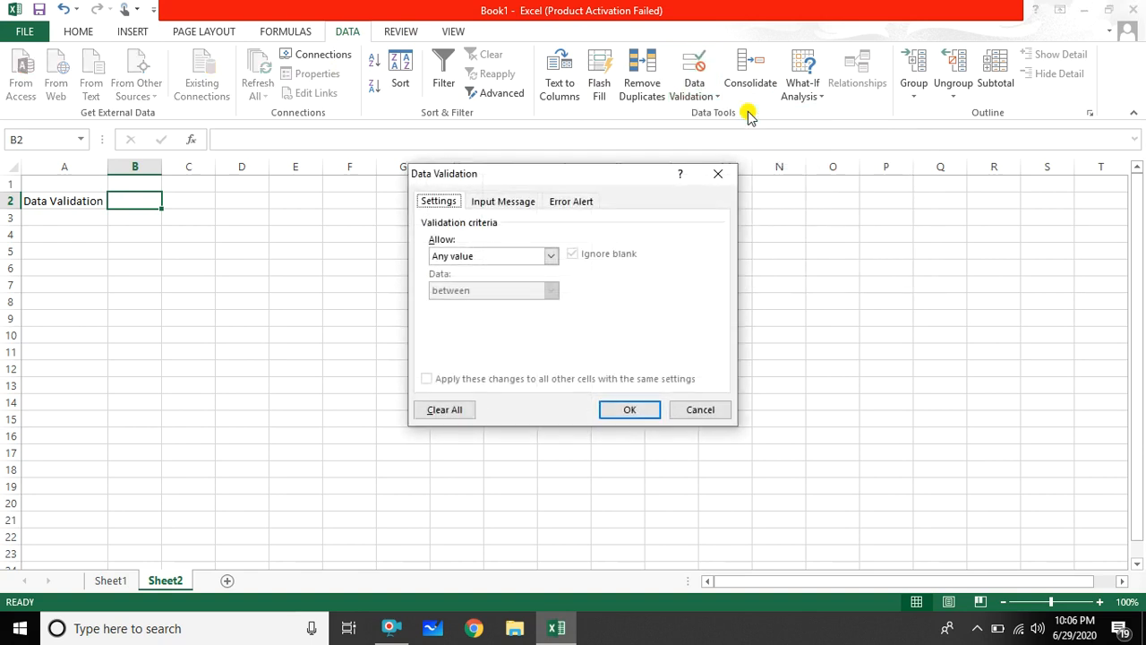
click(550, 256)
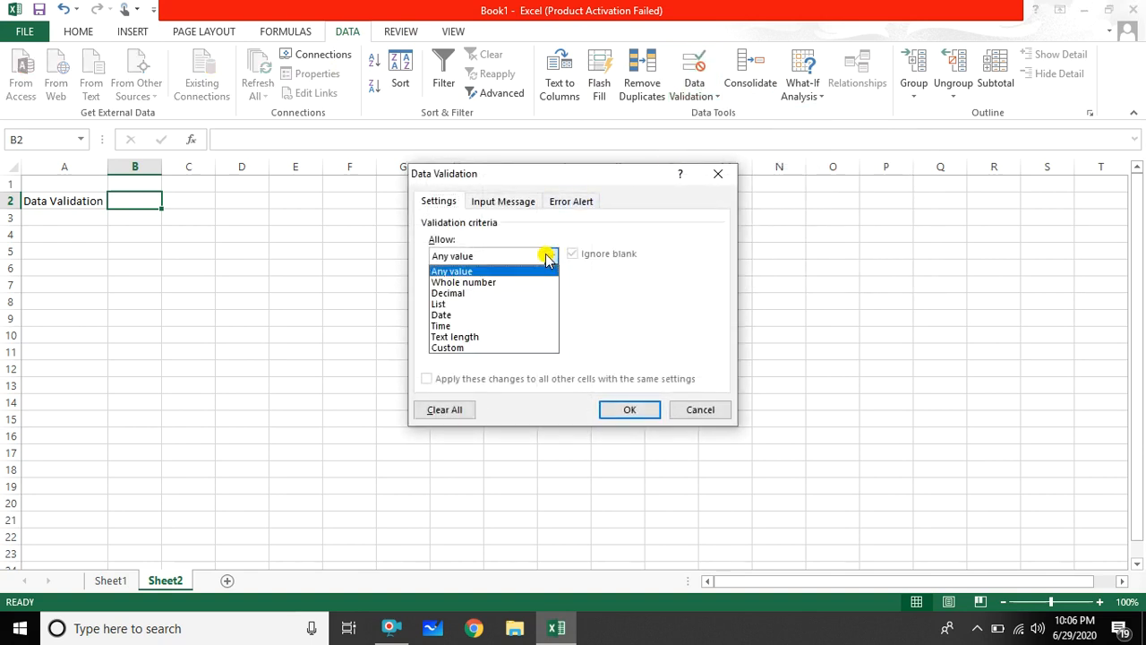
click(513, 304)
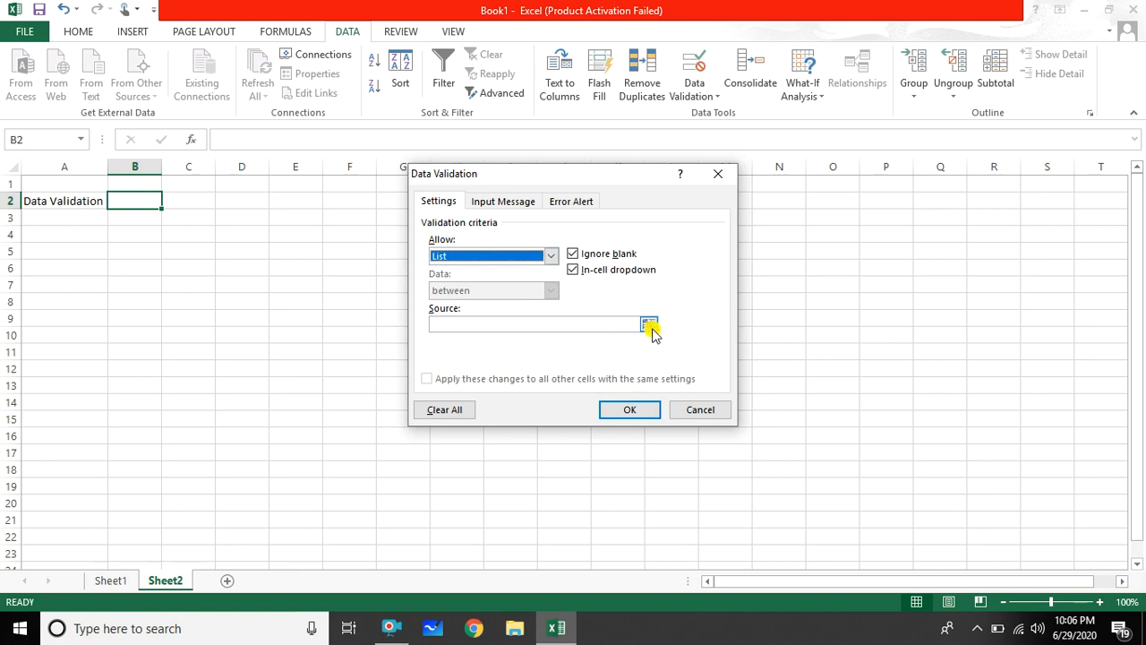
Step: Set the list source to cells A1:A8 on Sheet1 and apply the validation
click(648, 325)
click(126, 582)
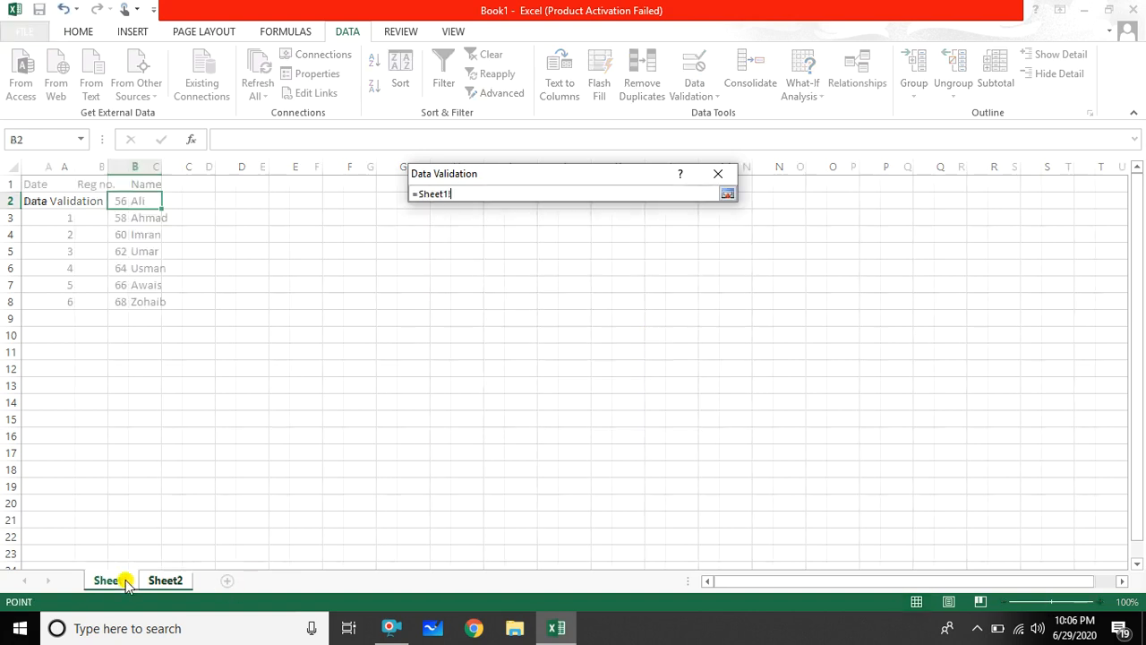
click(46, 187)
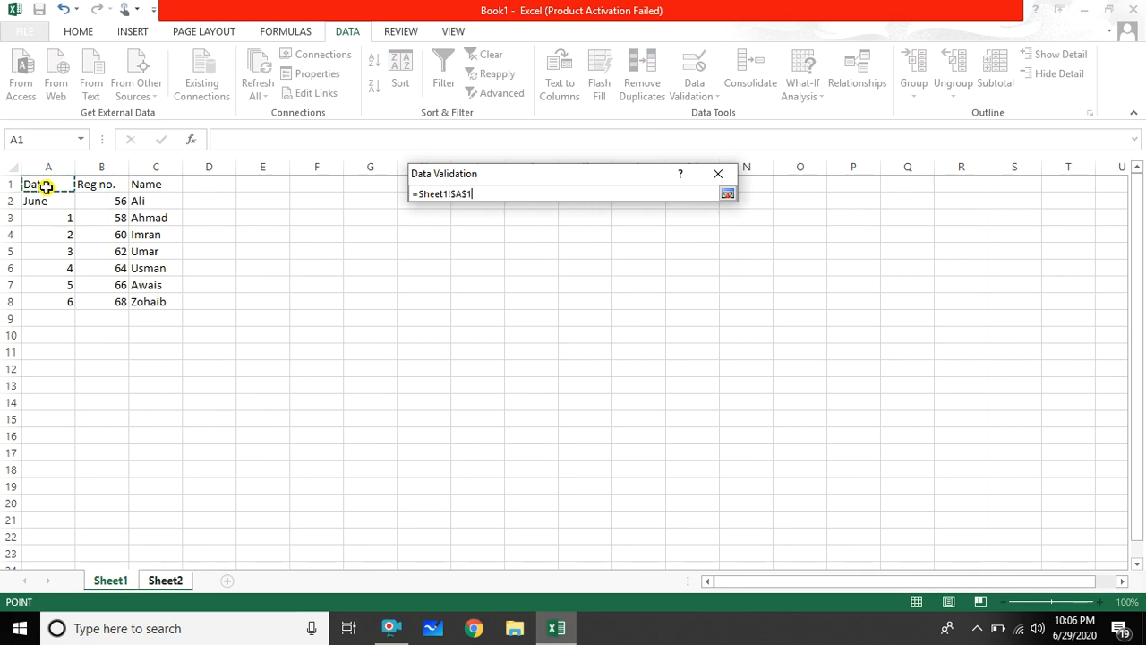
drag(45, 187, 48, 293)
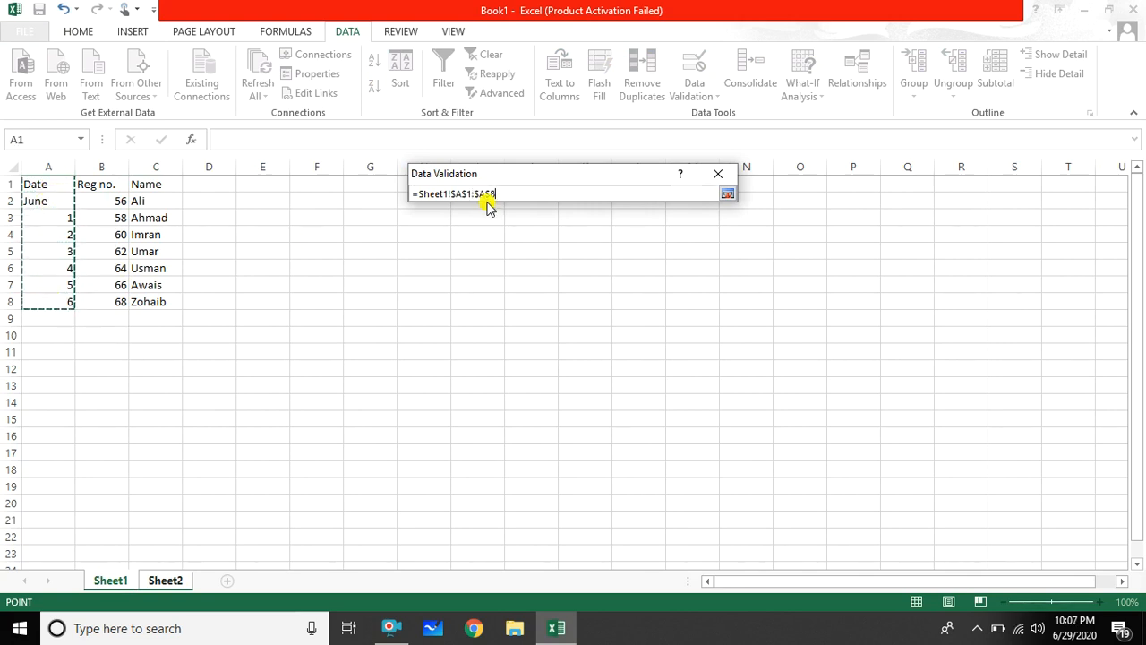
click(729, 195)
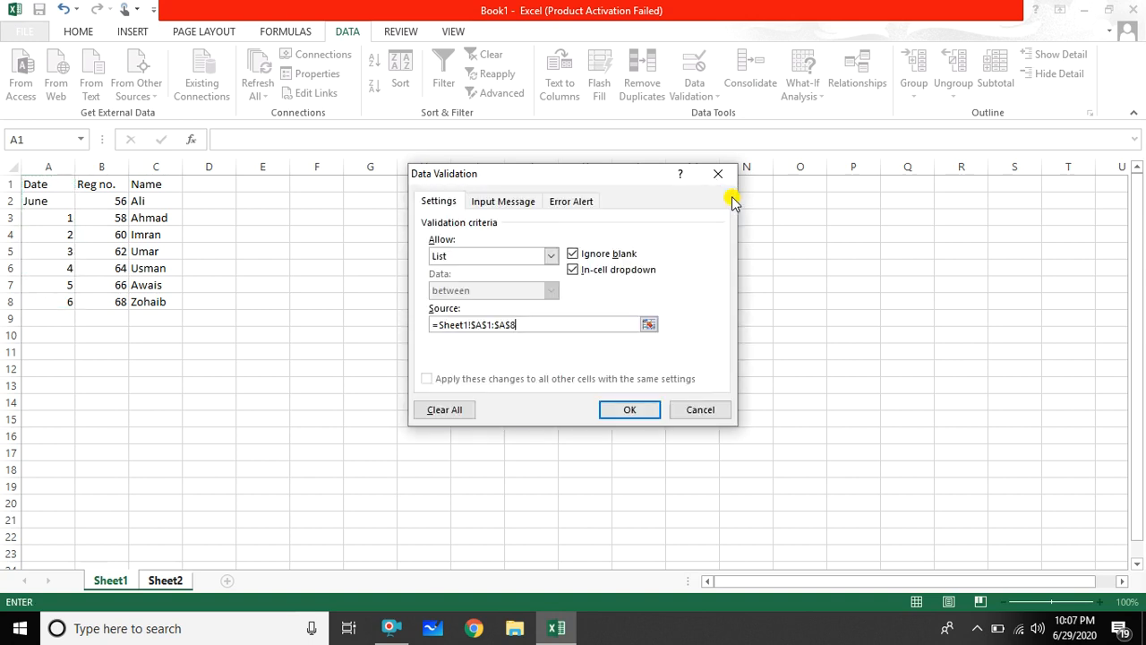
click(640, 415)
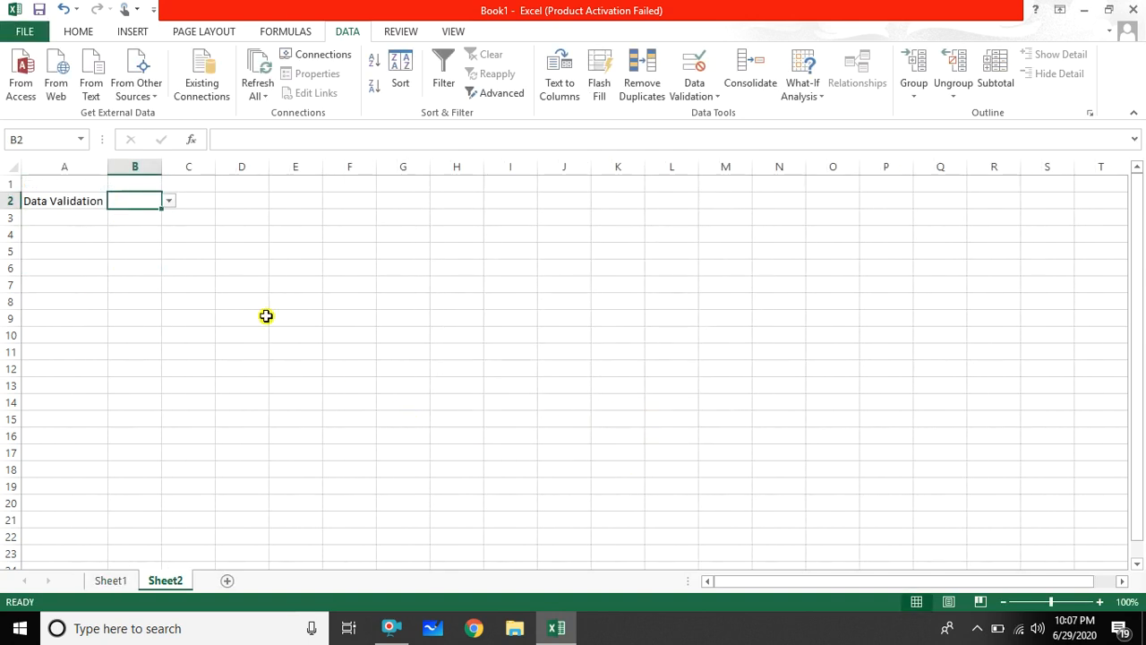
Step: Choose 1 from the dropdown list in B2 and enter the label Name in cell A4
click(169, 201)
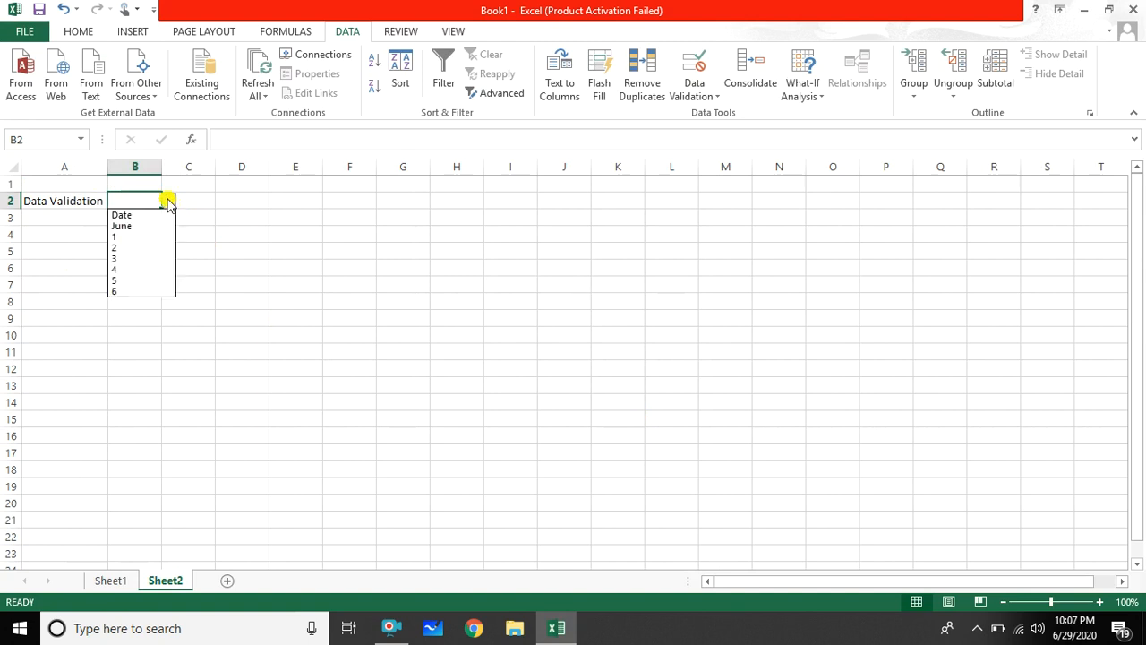
click(125, 237)
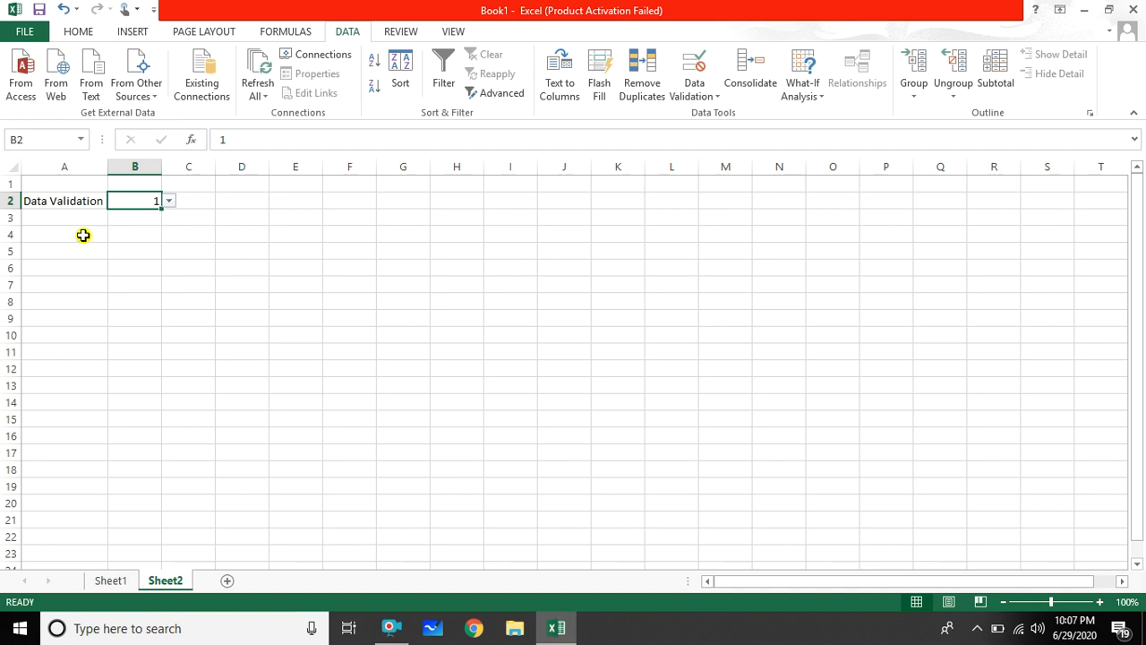
click(82, 235)
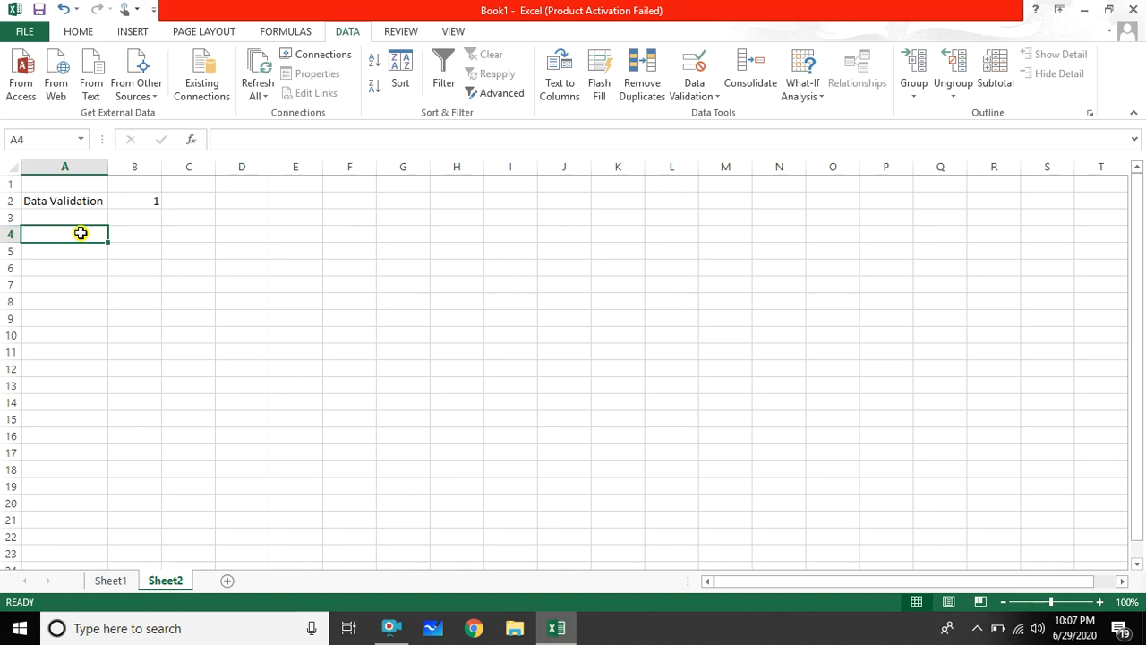
text(n)
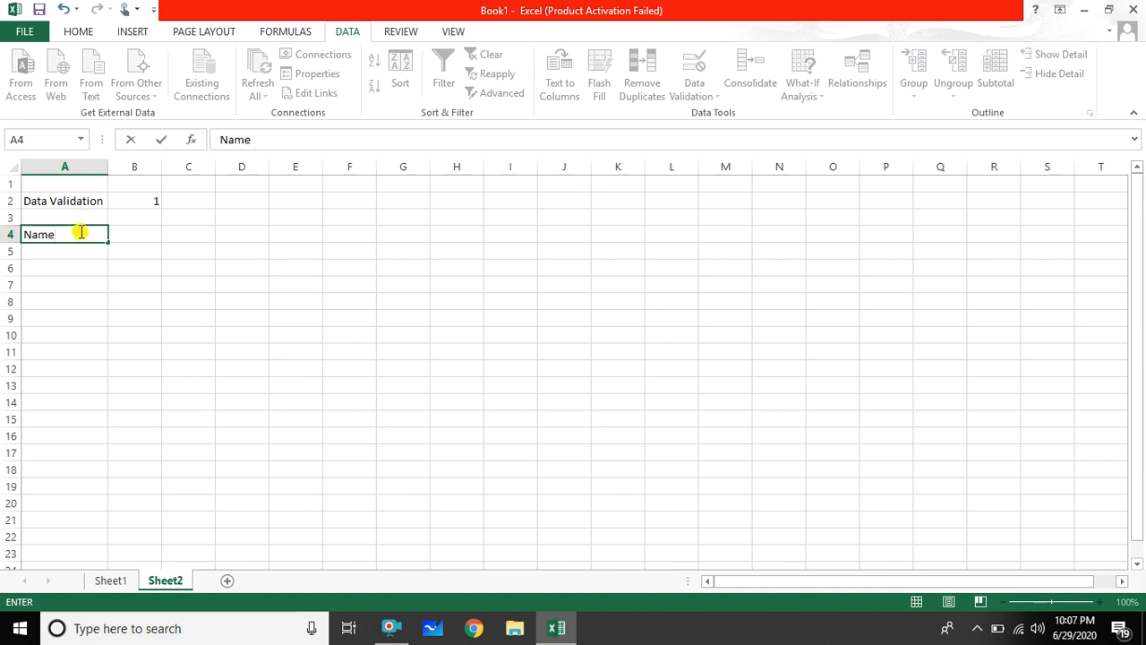
text(ame)
click(143, 242)
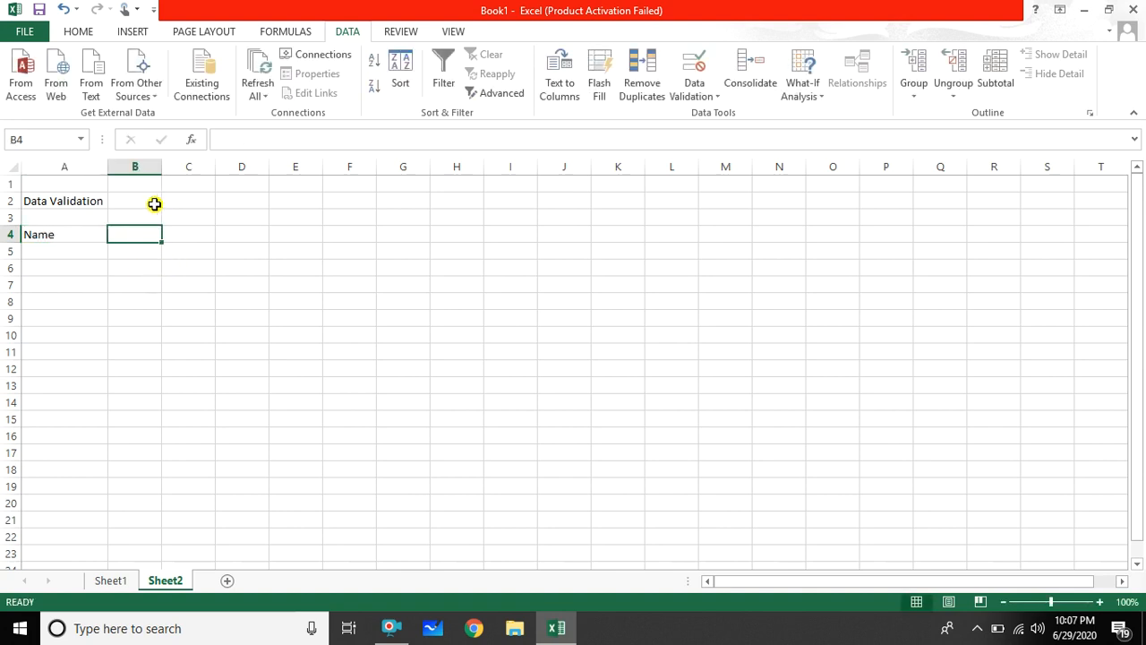
Step: Try out the dropdown list in B2 by choosing Date and returning the cell to 1
click(154, 204)
click(169, 203)
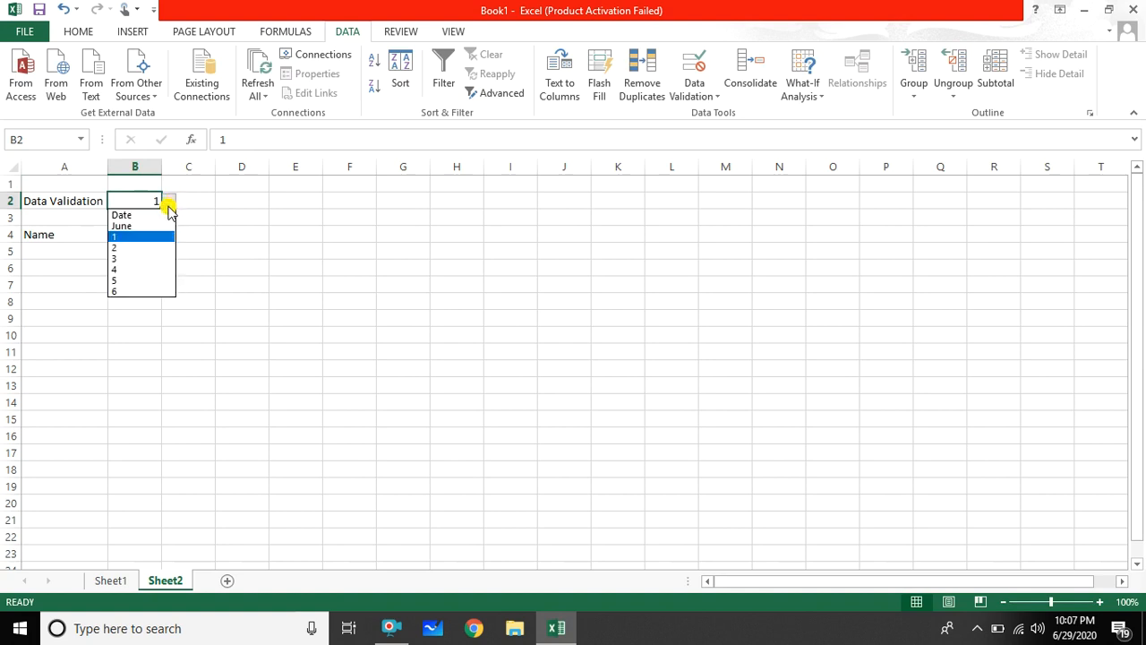
click(161, 215)
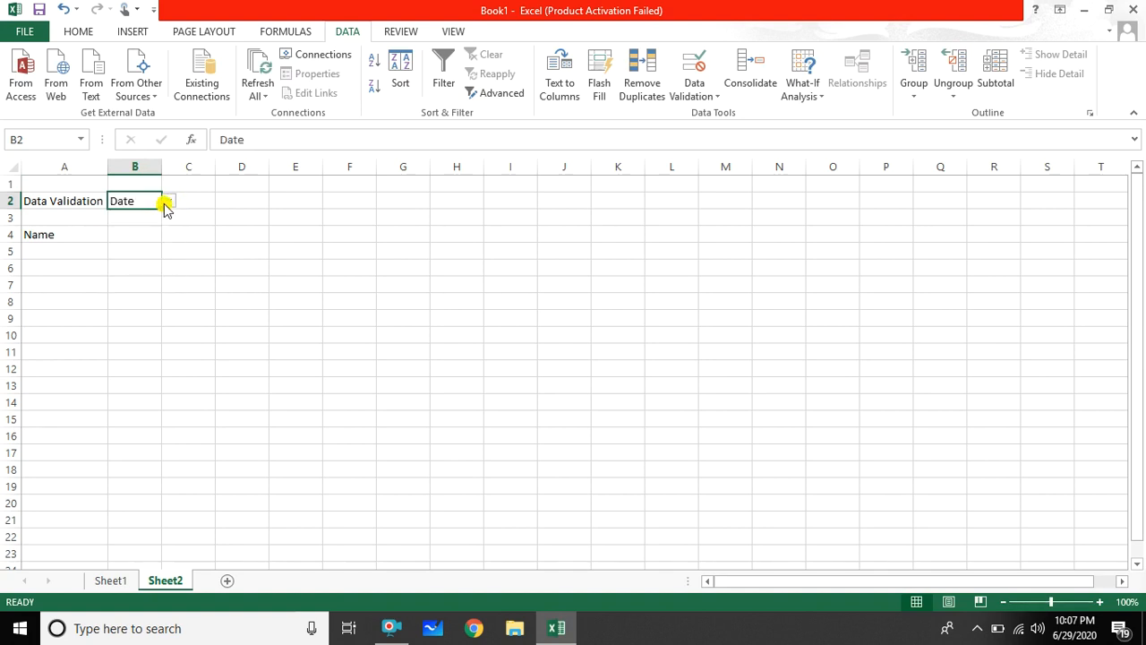
click(167, 202)
click(139, 238)
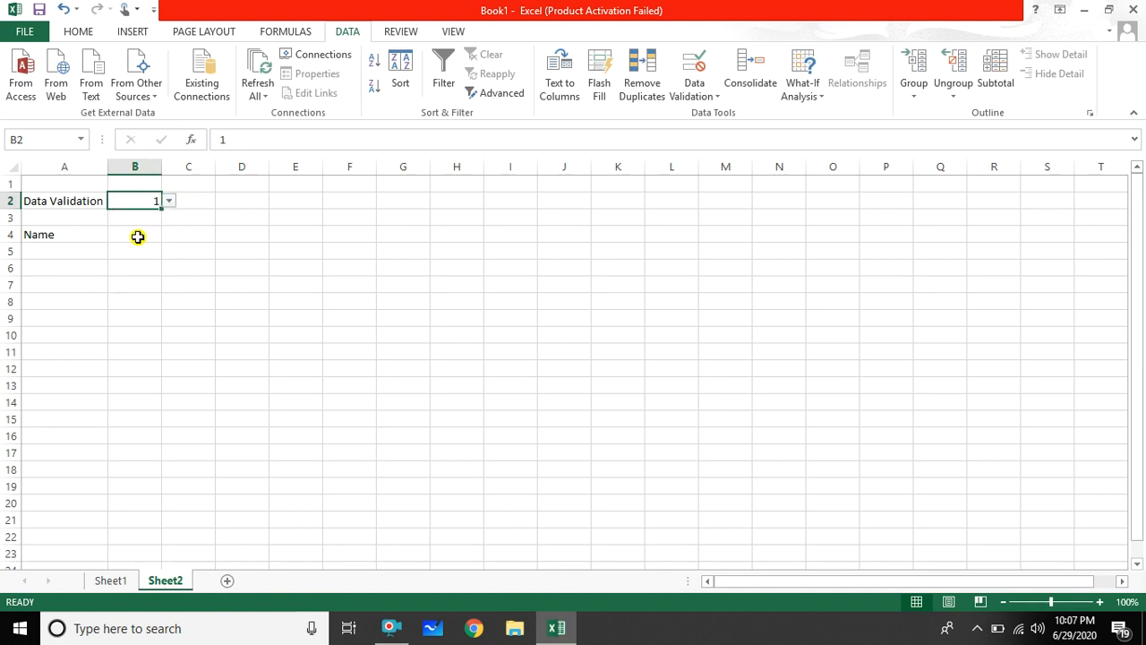
click(226, 206)
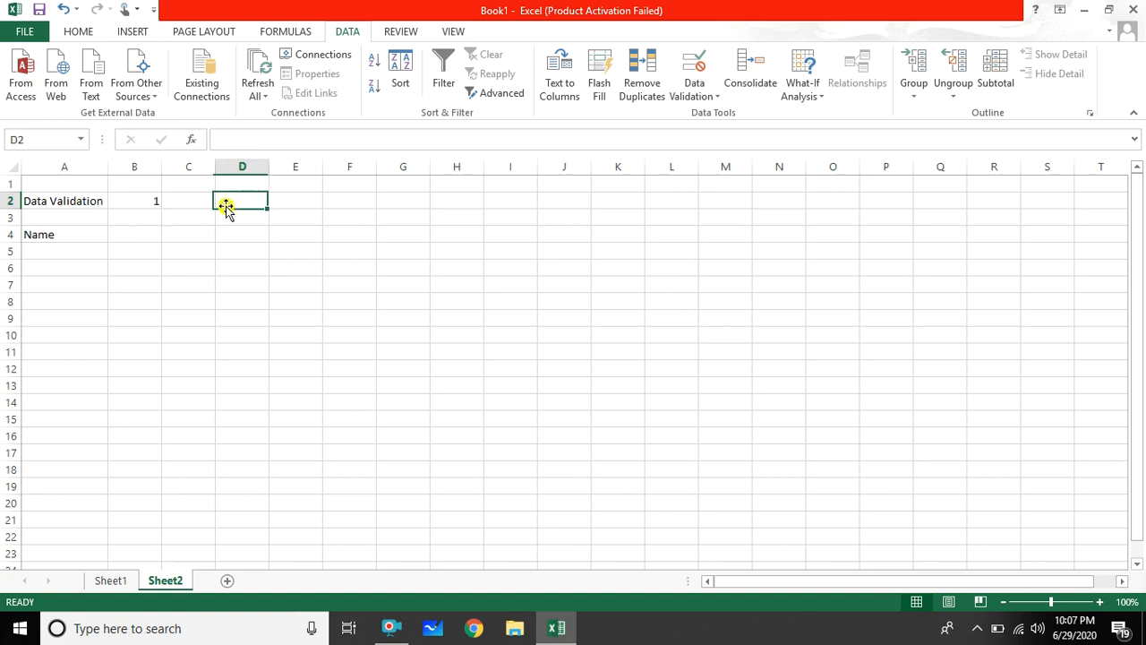
click(149, 200)
Step: Start a VLOOKUP formula in cell B4 with B2 as the lookup value
click(145, 232)
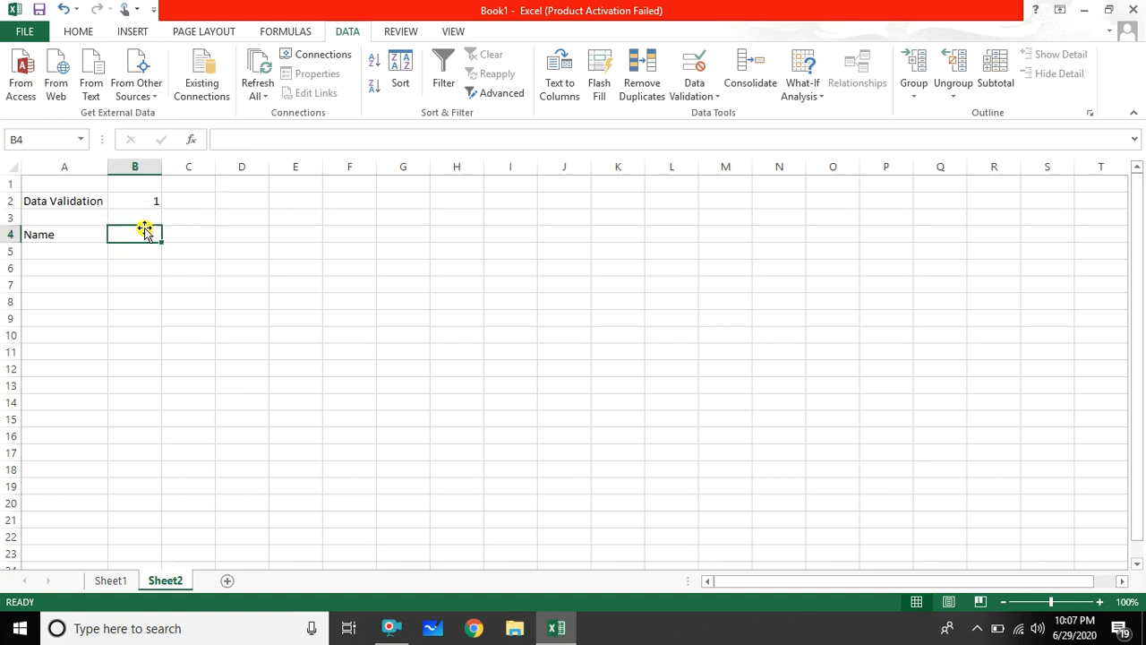
text(=)
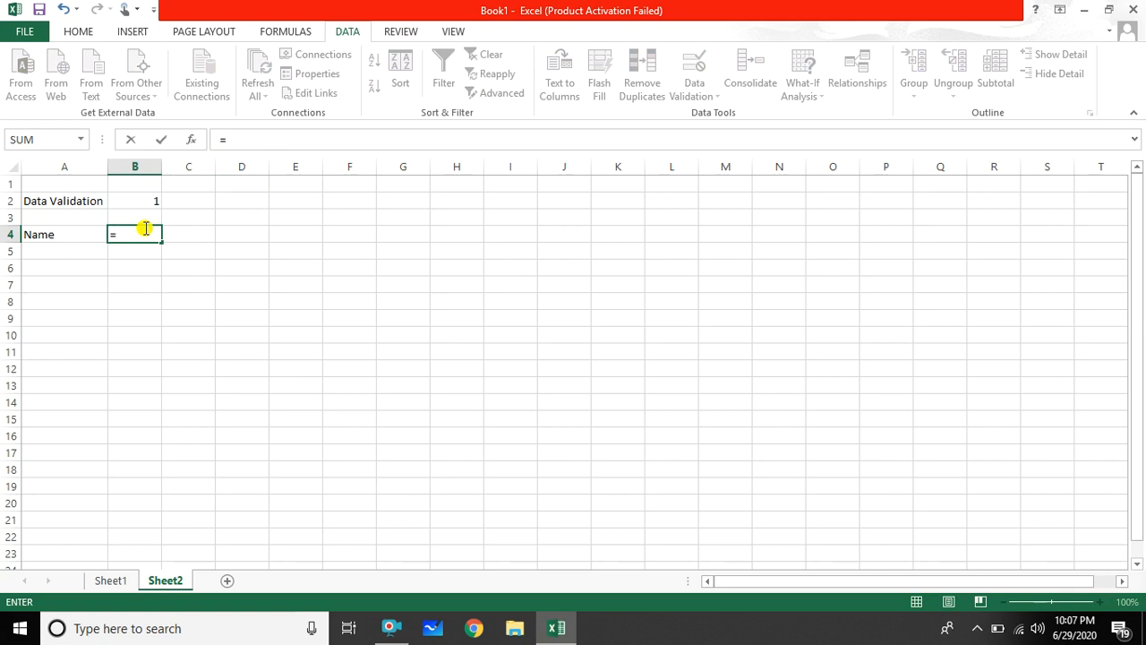
text(vl)
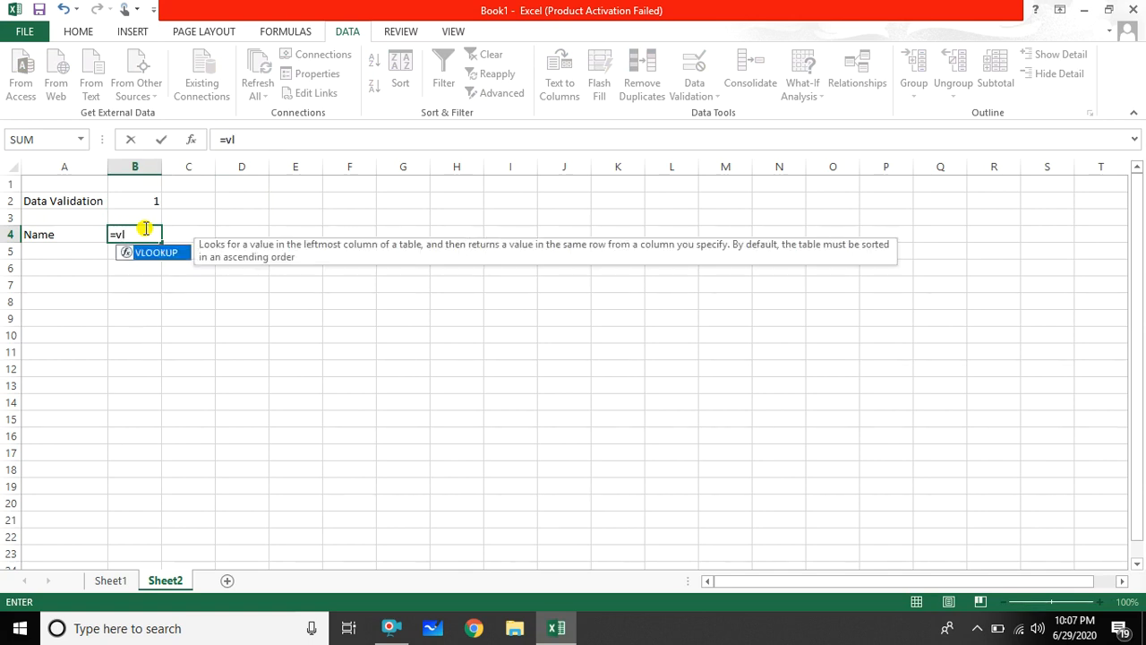
key(Tab)
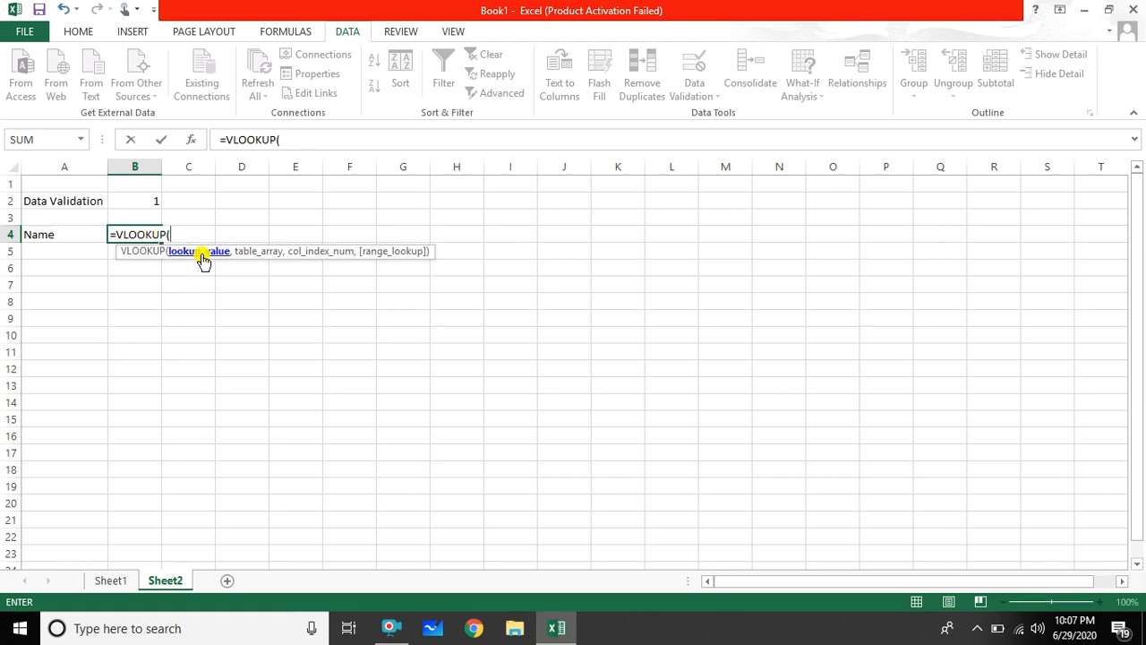
click(145, 202)
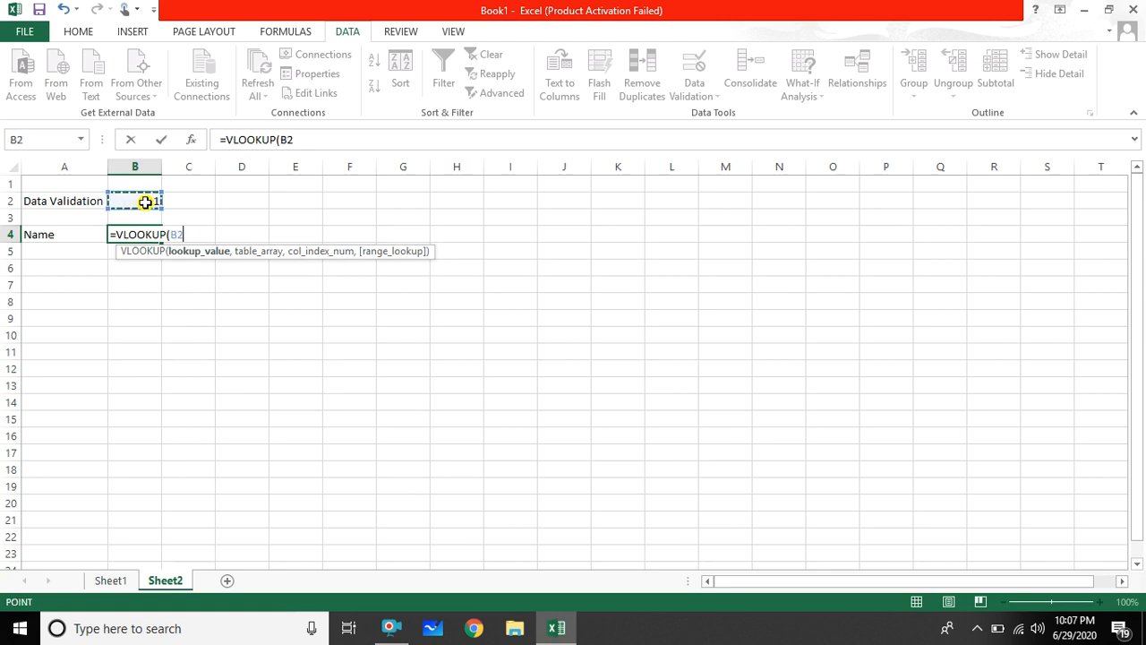
text(,)
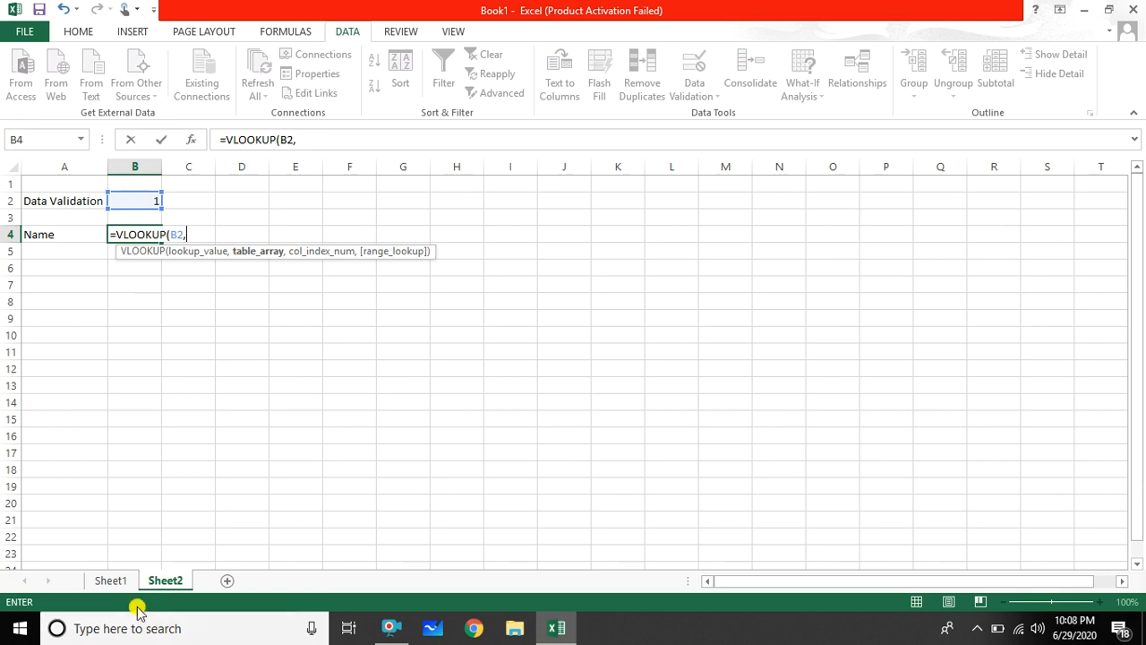
Step: Complete the VLOOKUP with table array Sheet1!A1:C8, column index 3 and FALSE for an exact match
click(112, 580)
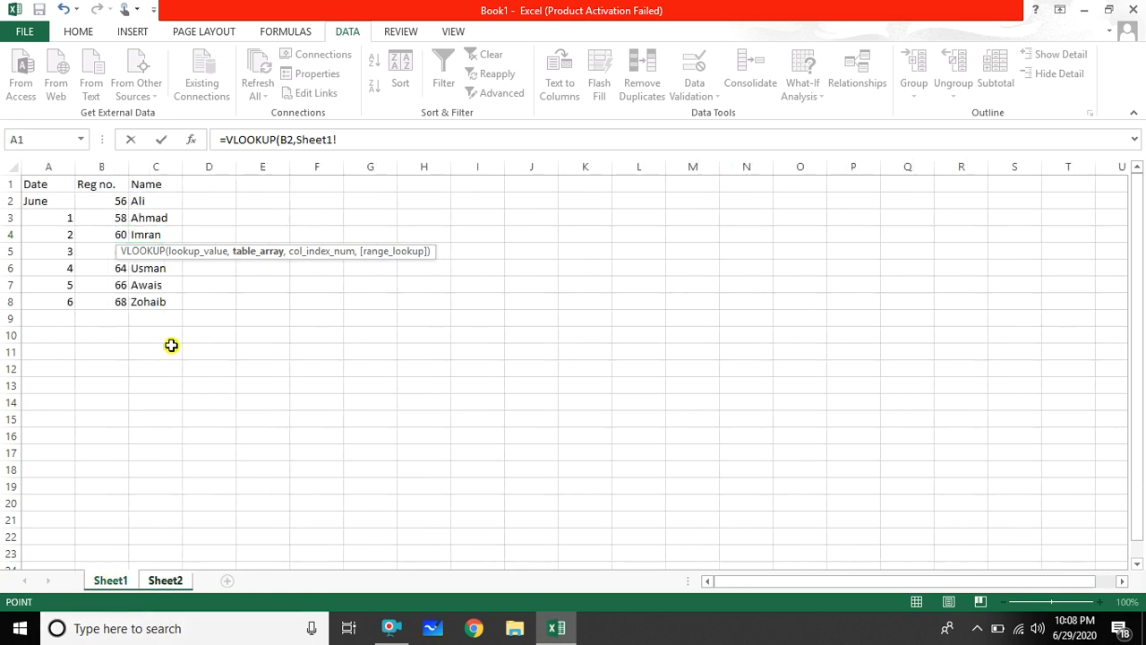
drag(42, 184, 135, 301)
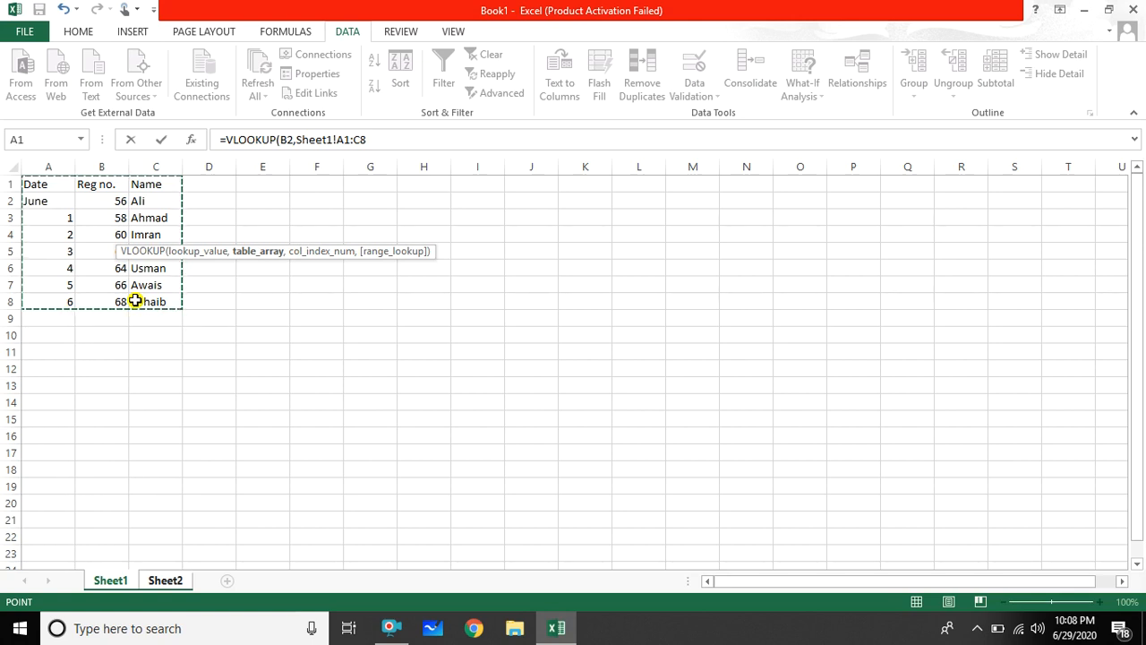
text(,3)
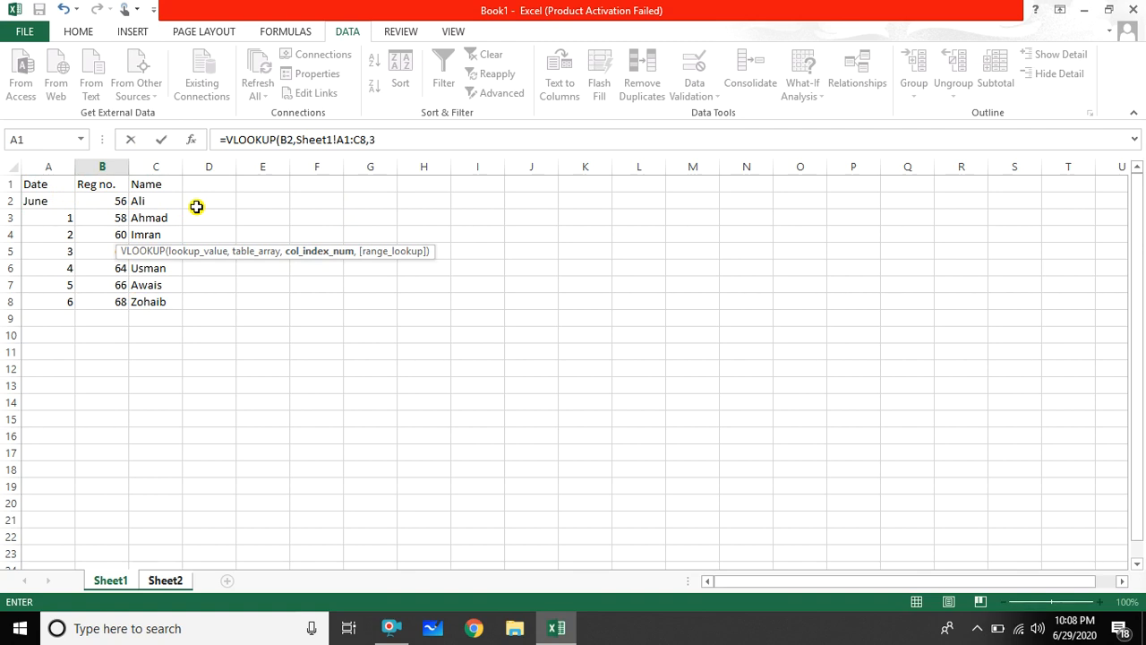
text(,)
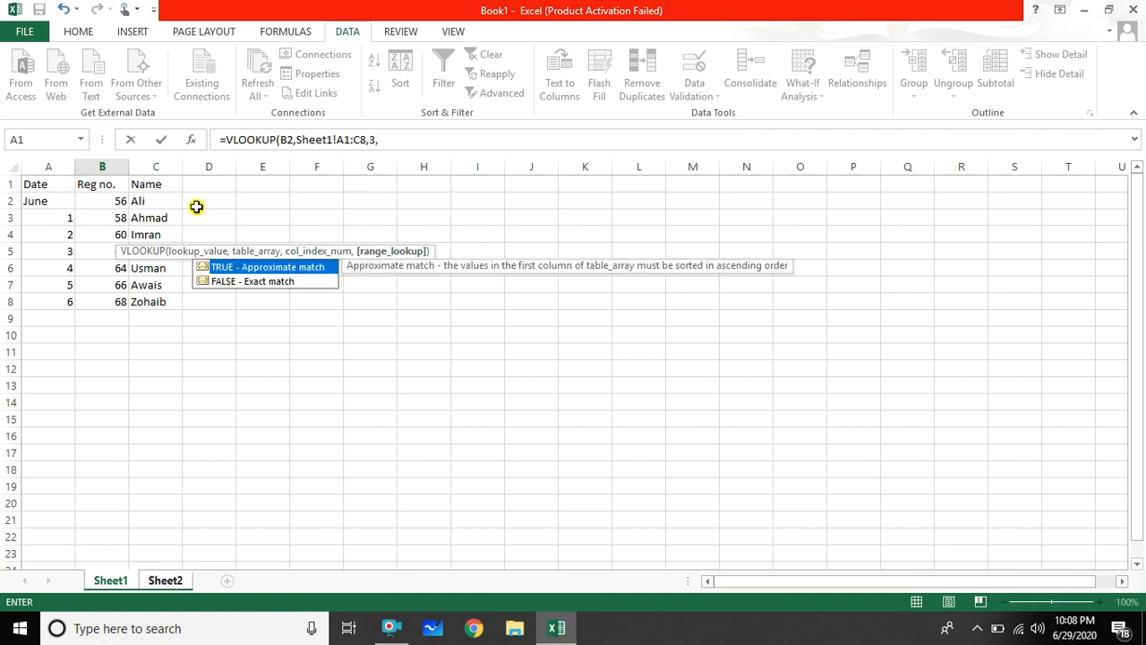
key(Down)
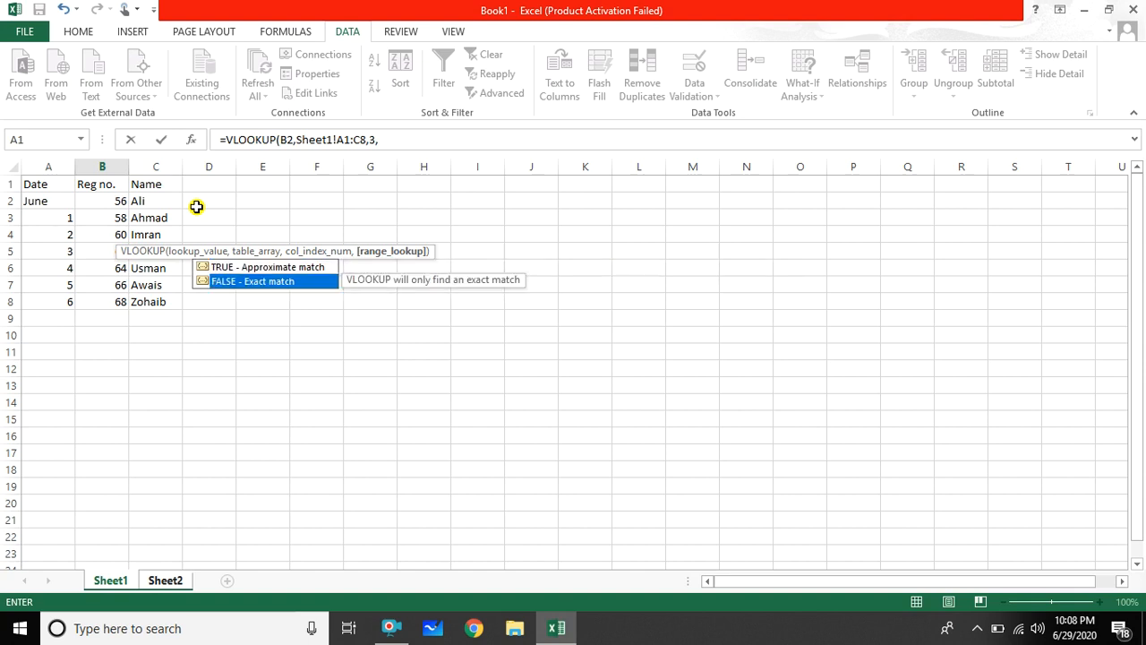
double_click(259, 287)
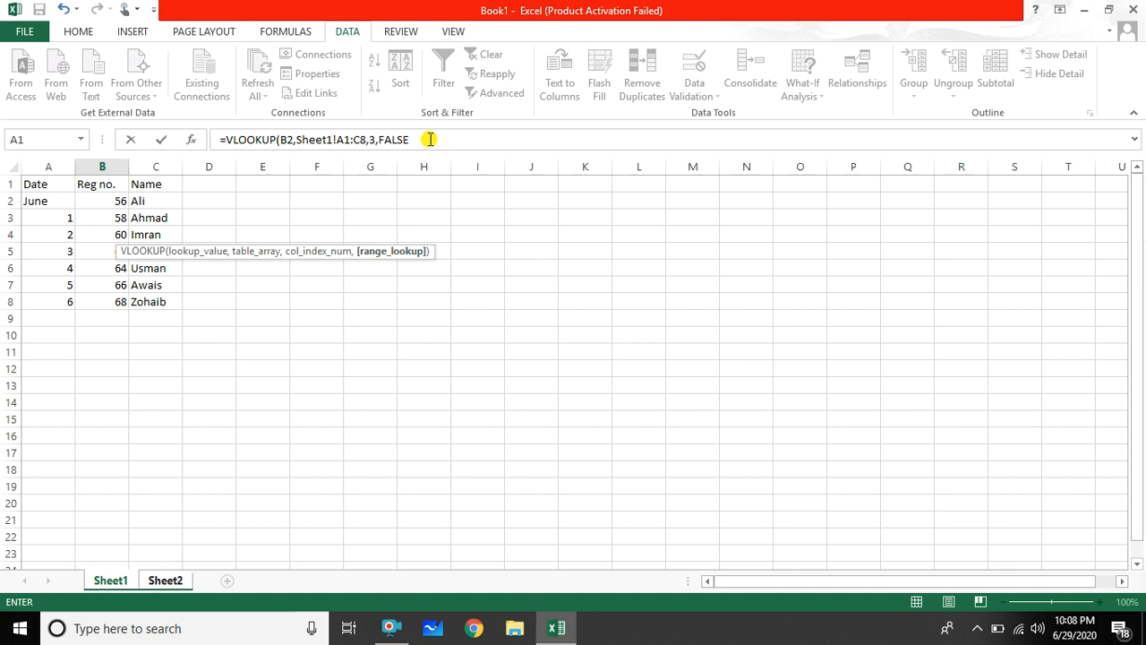
key(Return)
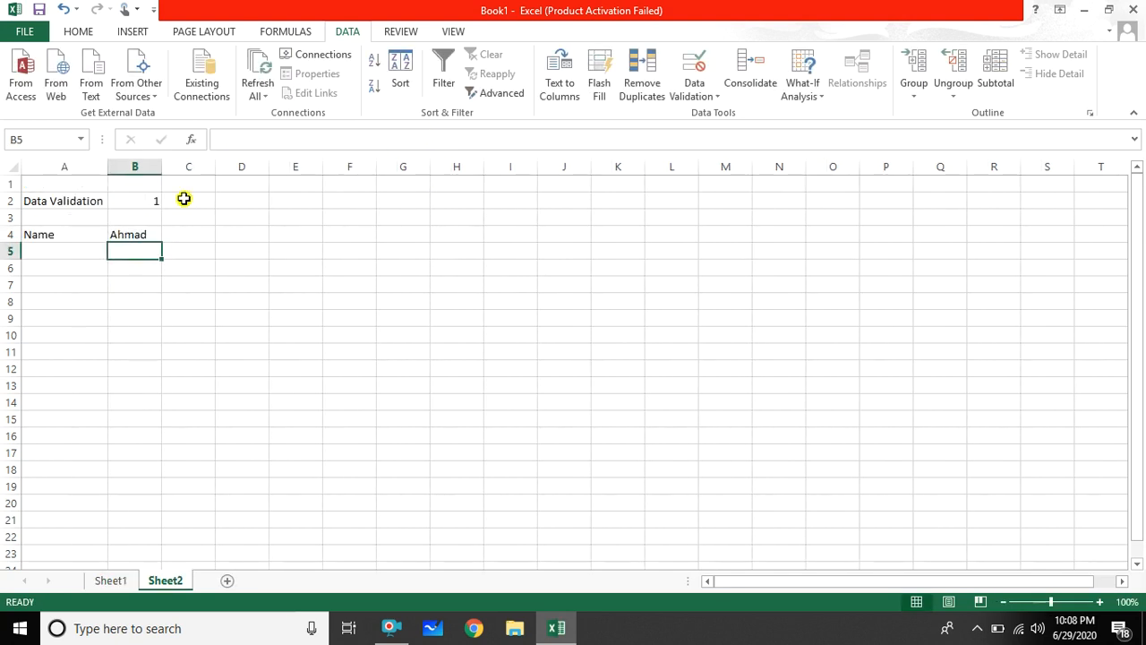
Step: Try out the name lookup by choosing 4, 3, 5 and 6 in turn from the dropdown list in B2
click(143, 204)
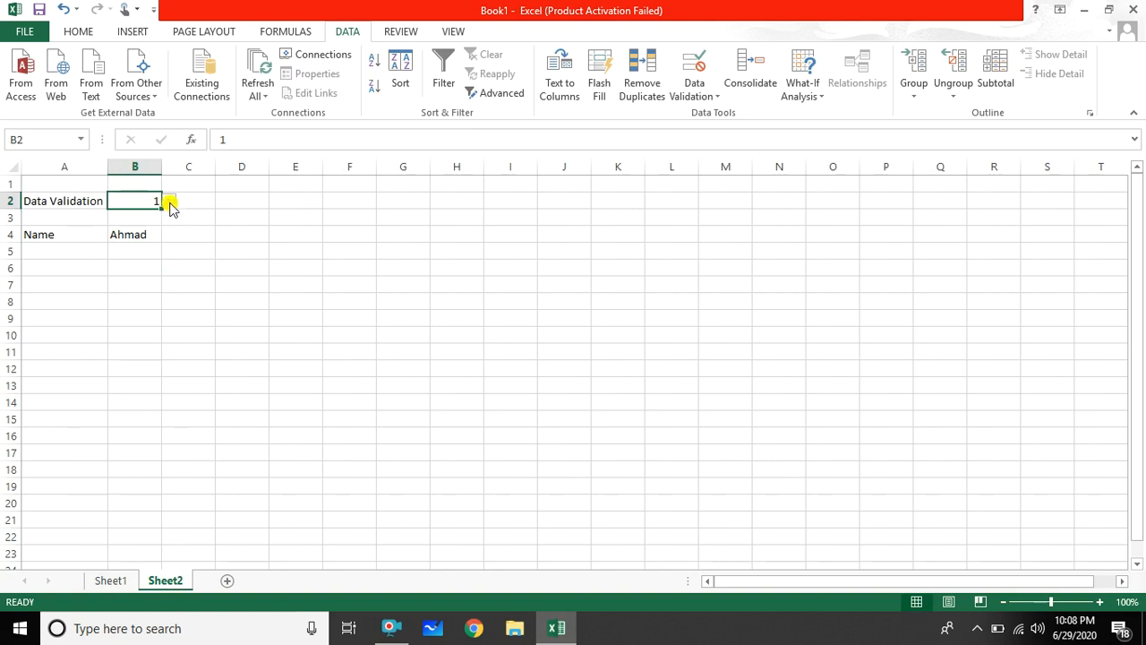
click(168, 202)
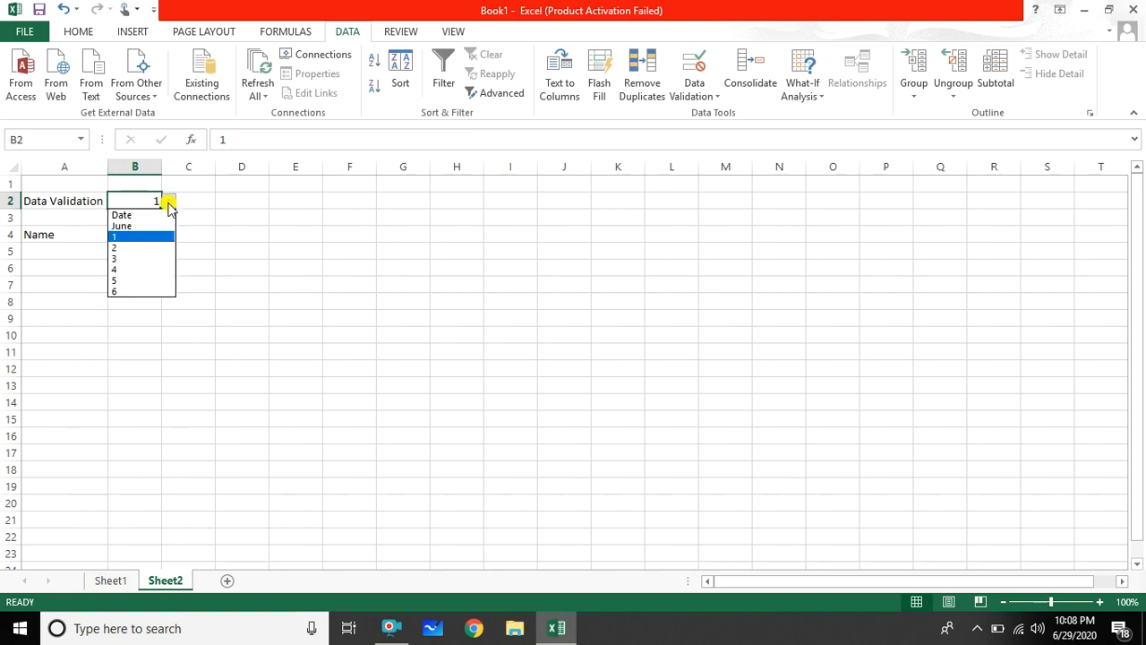
click(137, 274)
click(168, 203)
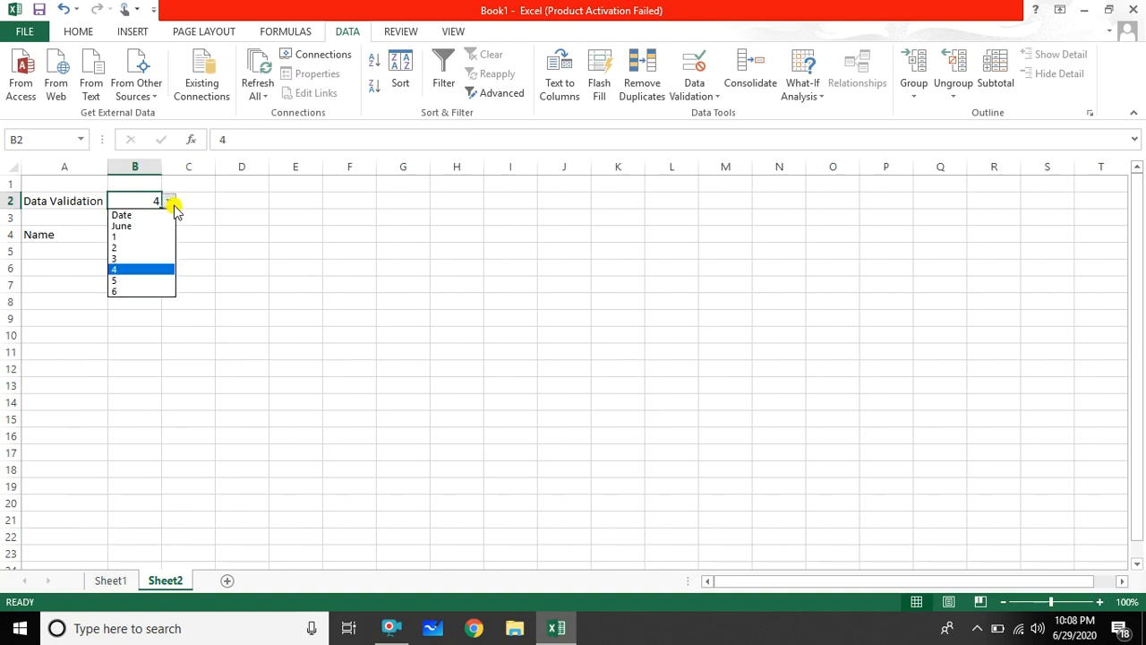
click(168, 202)
click(169, 202)
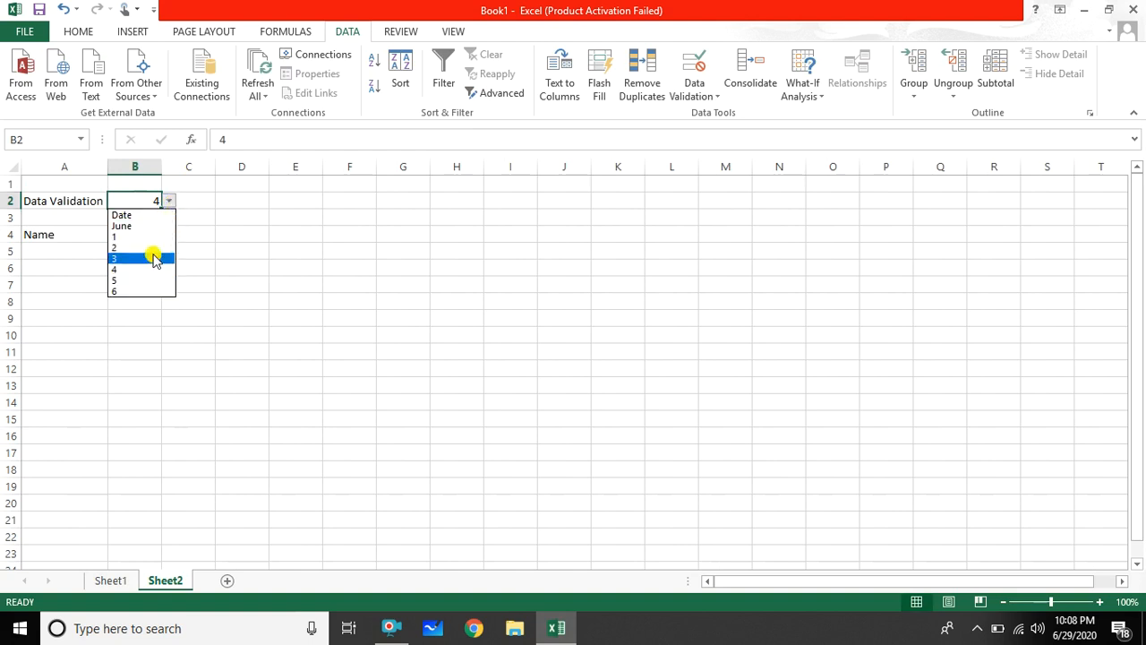
click(153, 259)
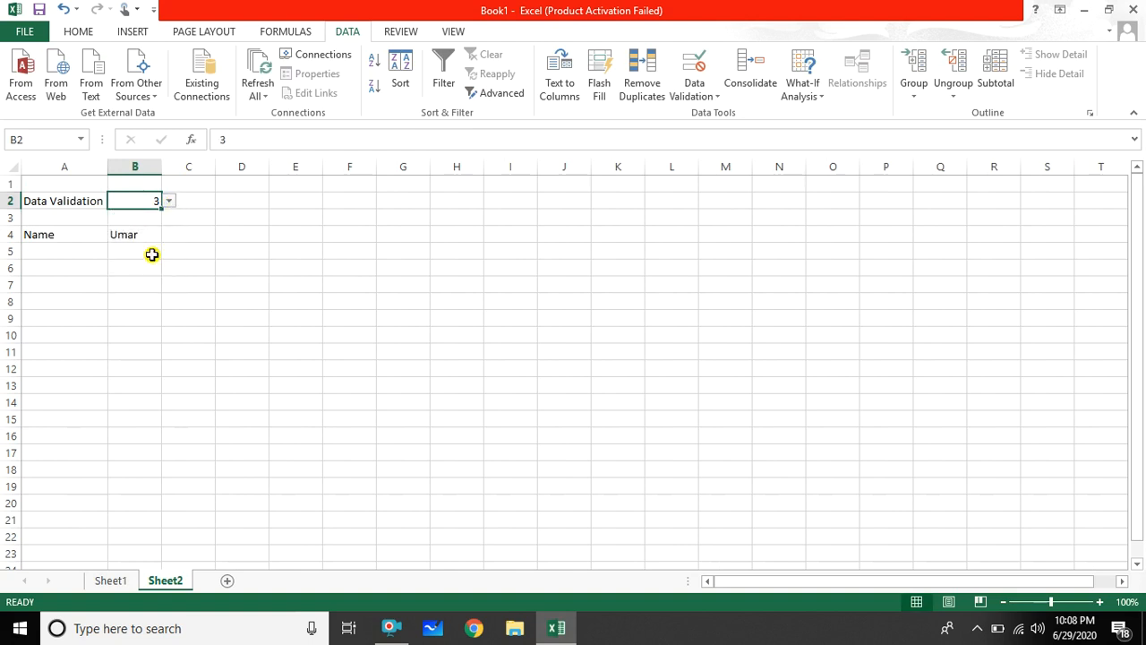
click(168, 202)
click(156, 280)
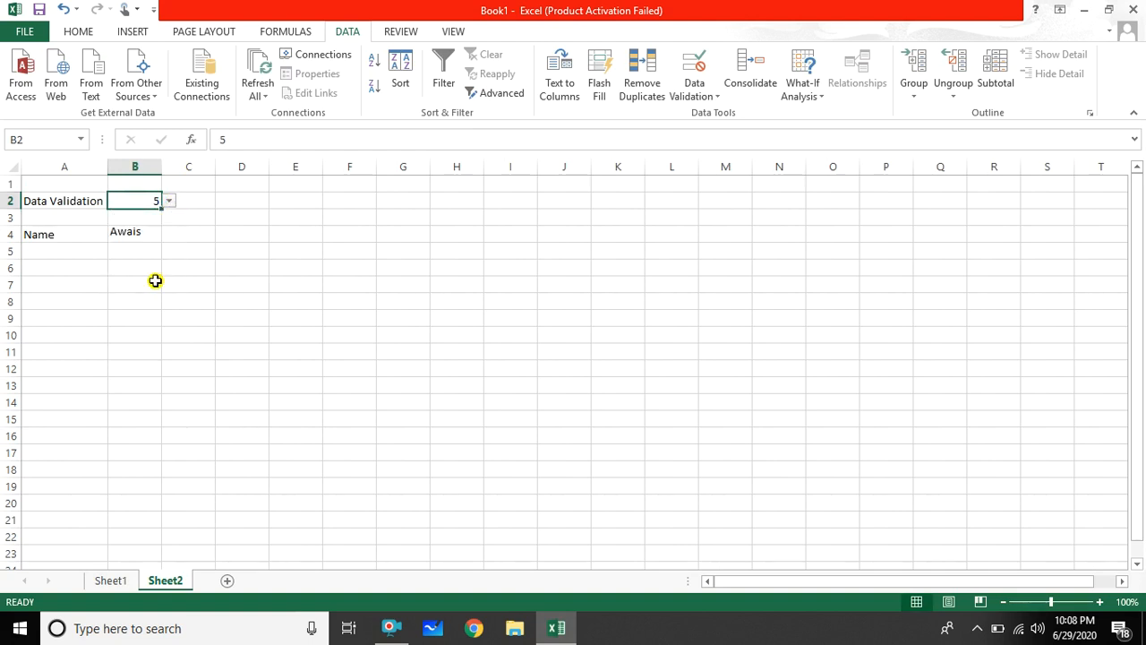
click(169, 203)
click(137, 291)
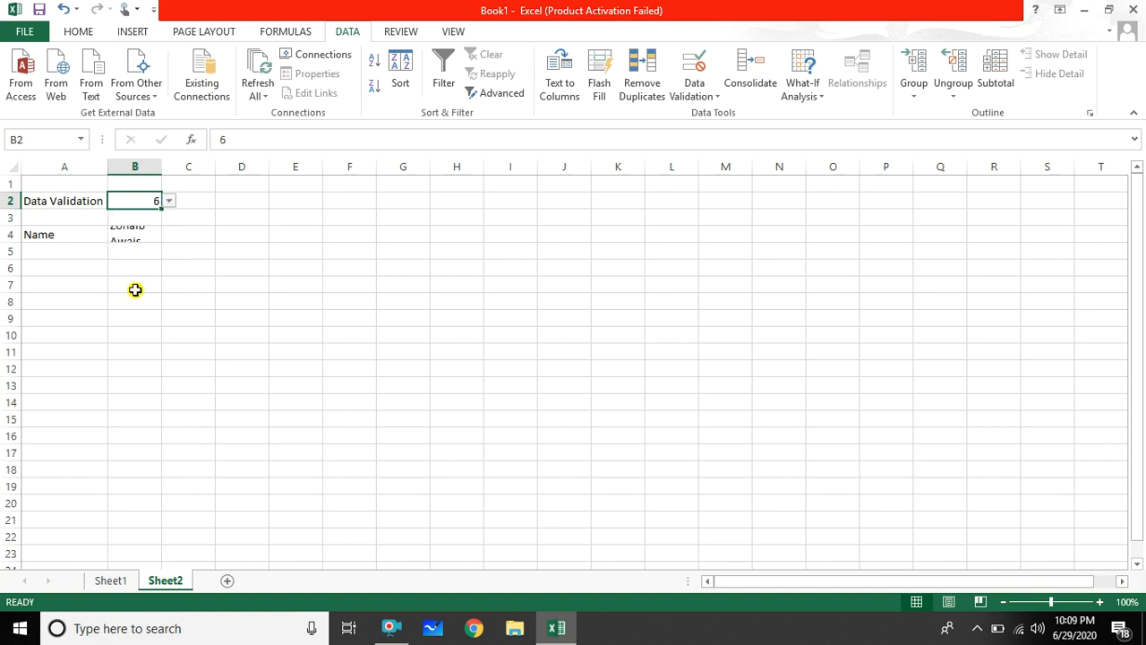
click(170, 202)
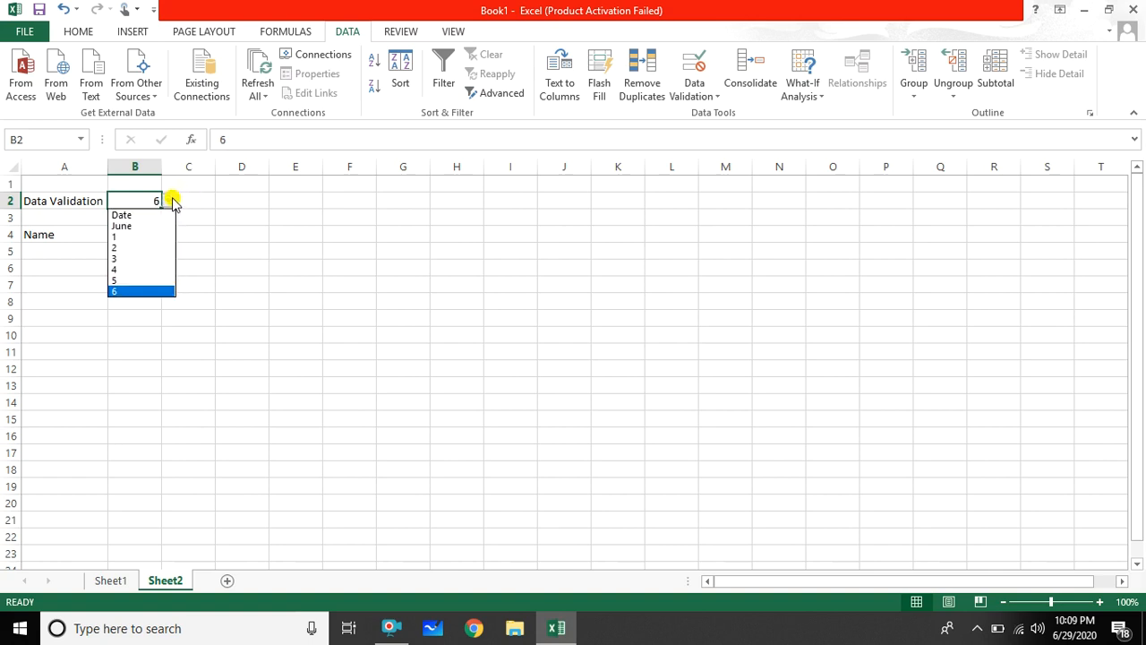
click(57, 254)
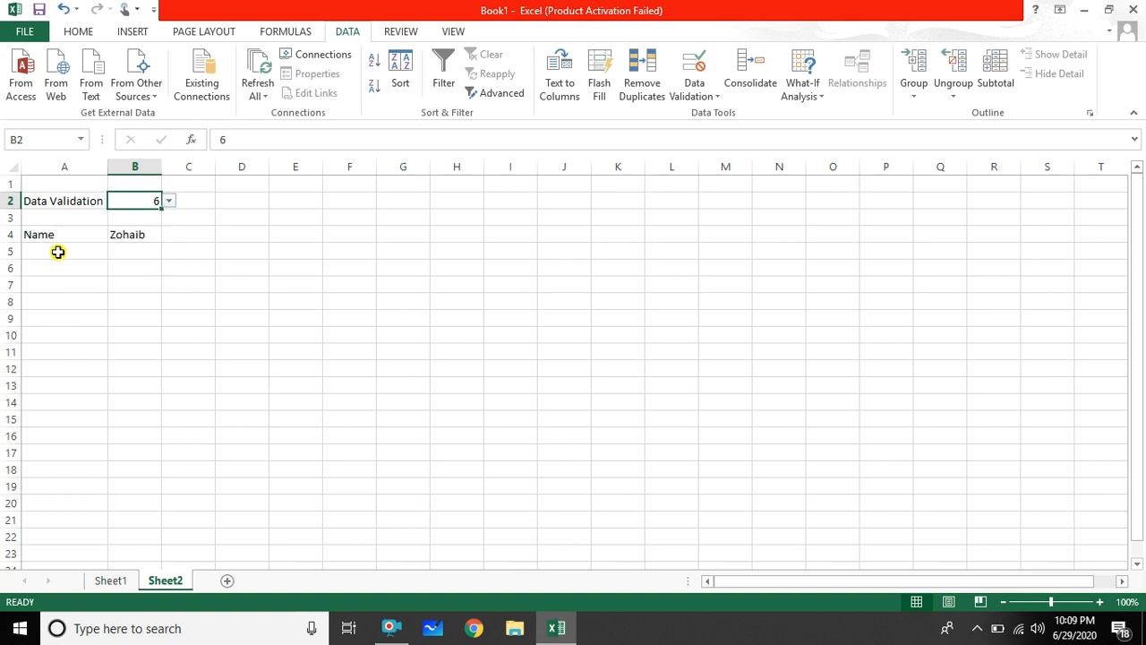
Step: Enter the label Registration number in cell A5 and autofit column A to its contents
click(57, 252)
text(Registration num)
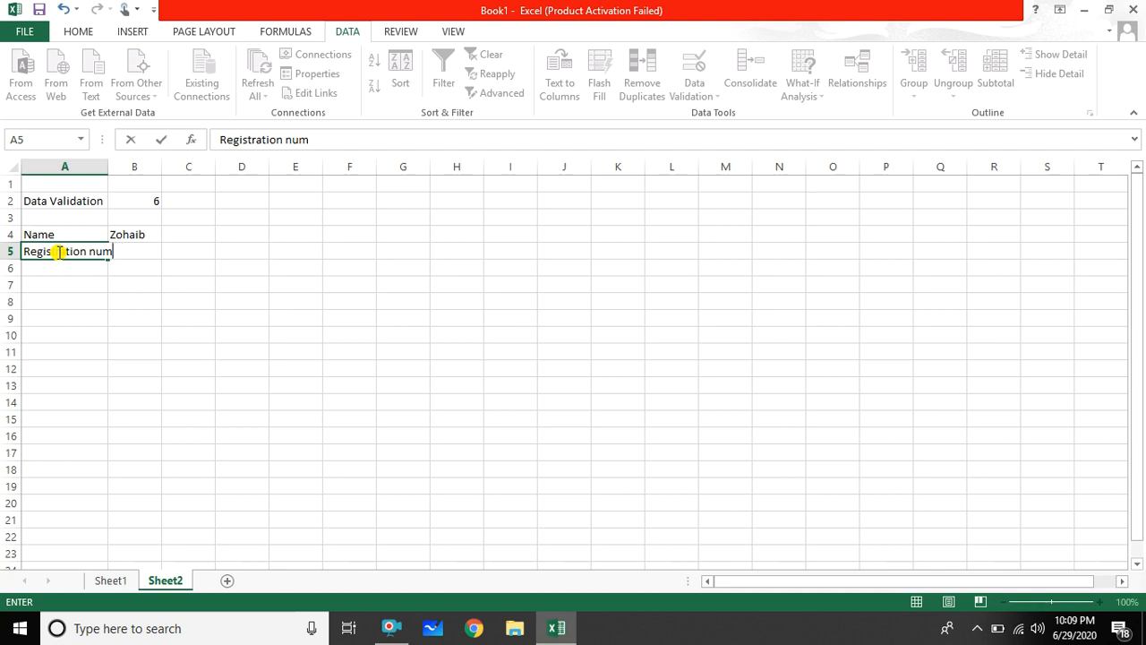
text(er)
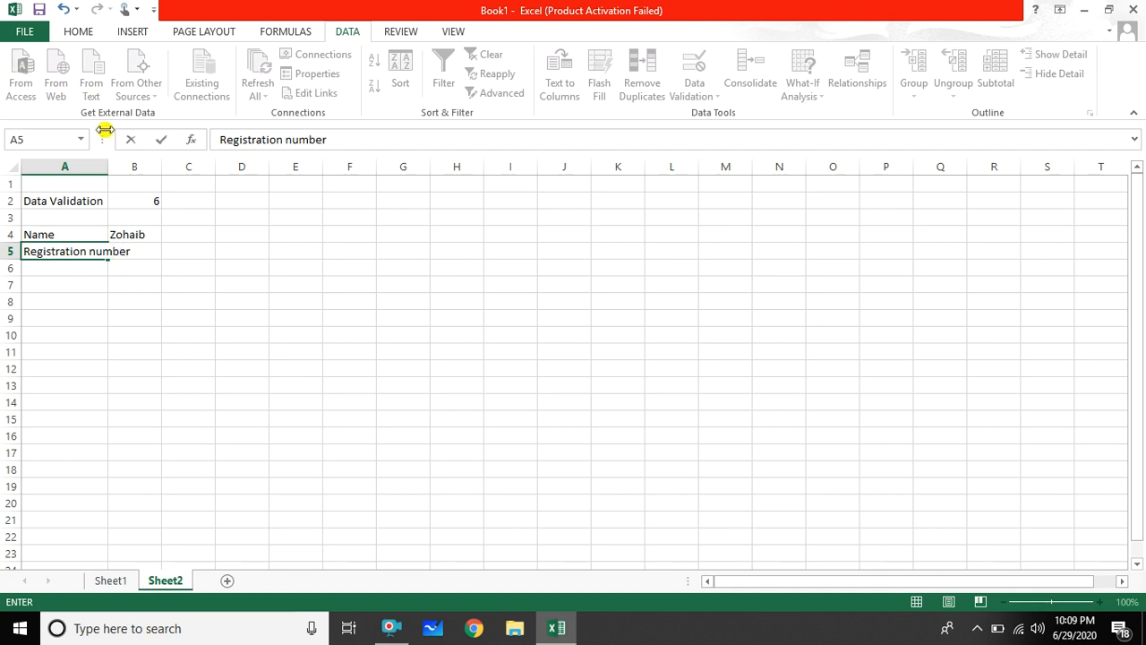
click(100, 186)
double_click(108, 170)
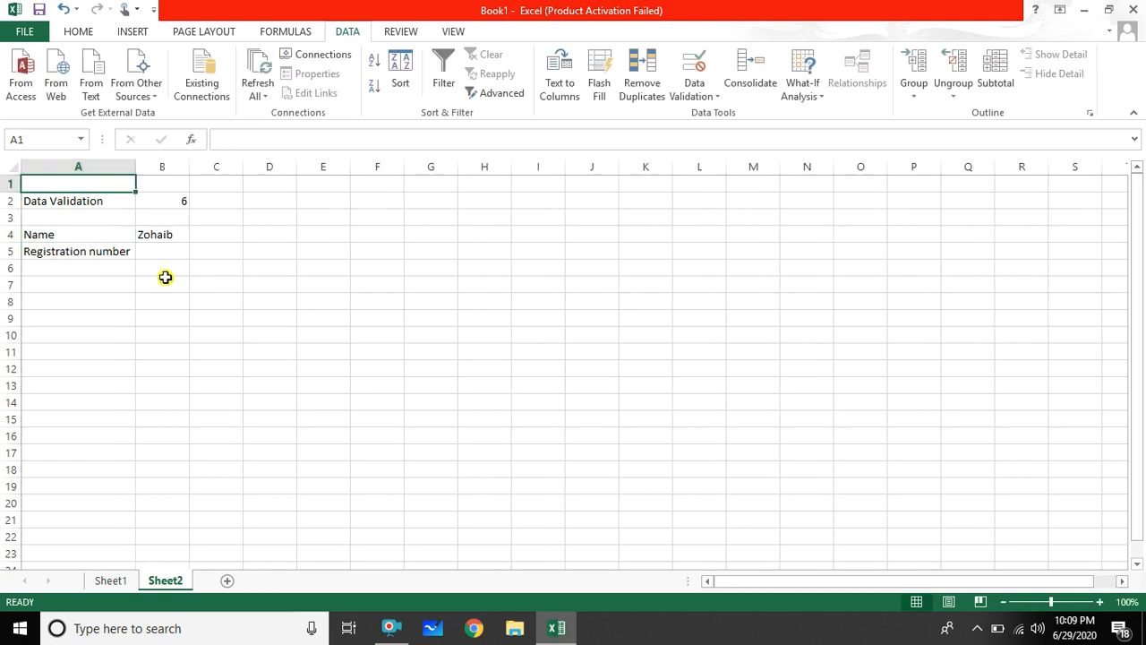
Step: Start a VLOOKUP formula in cell B5 with B2 as the lookup value
click(165, 254)
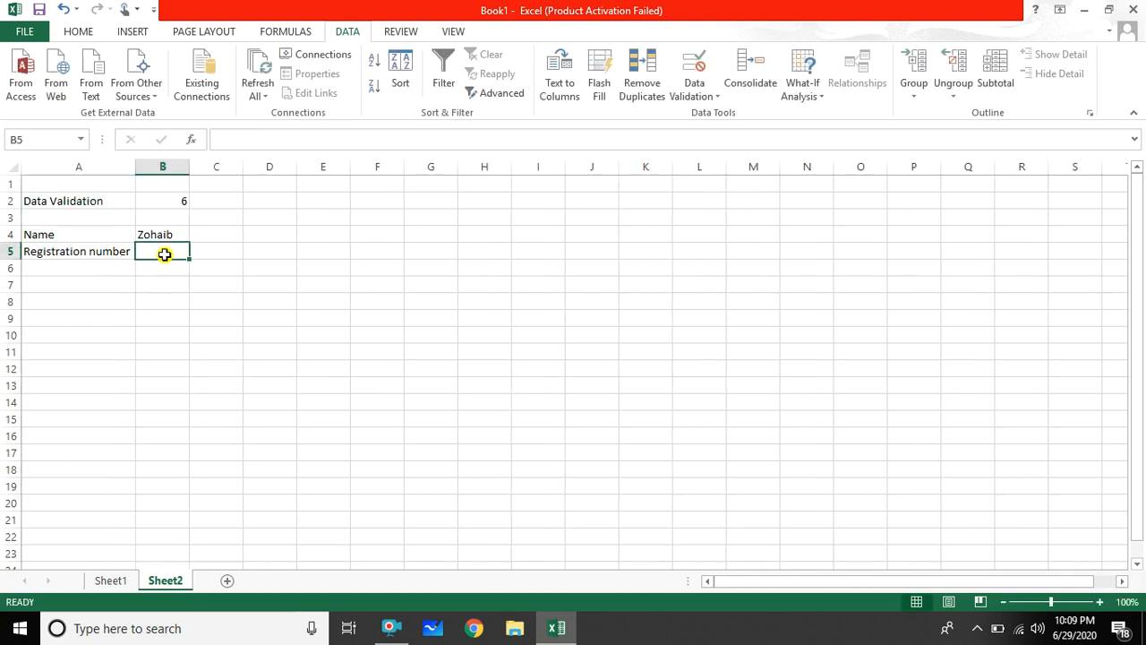
text(=vl)
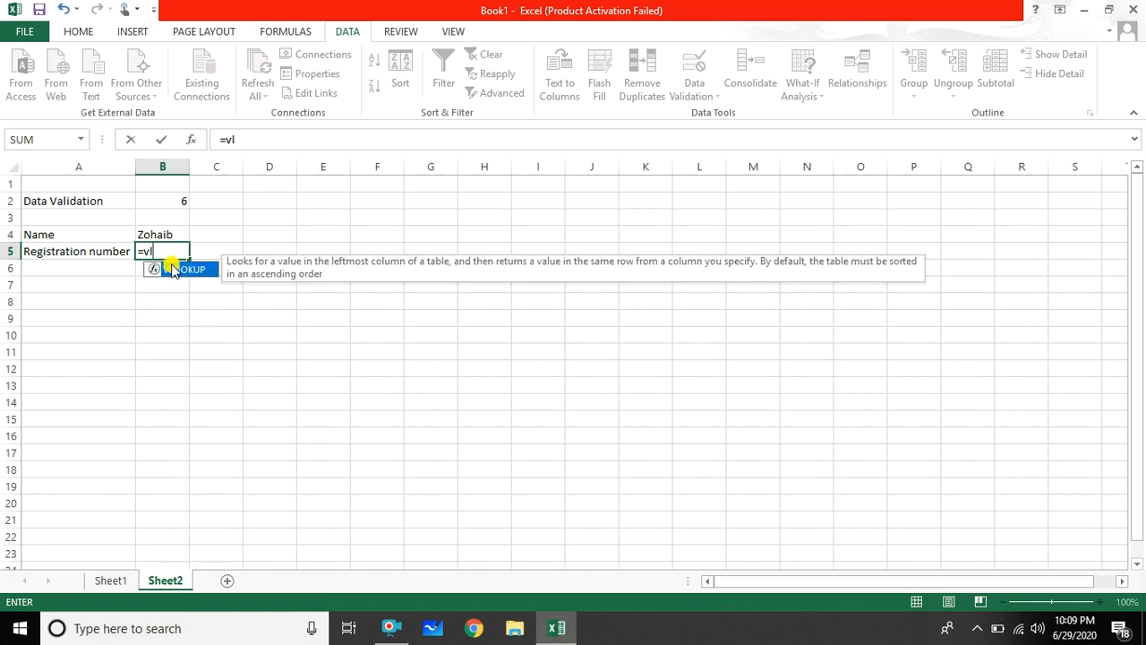
double_click(173, 271)
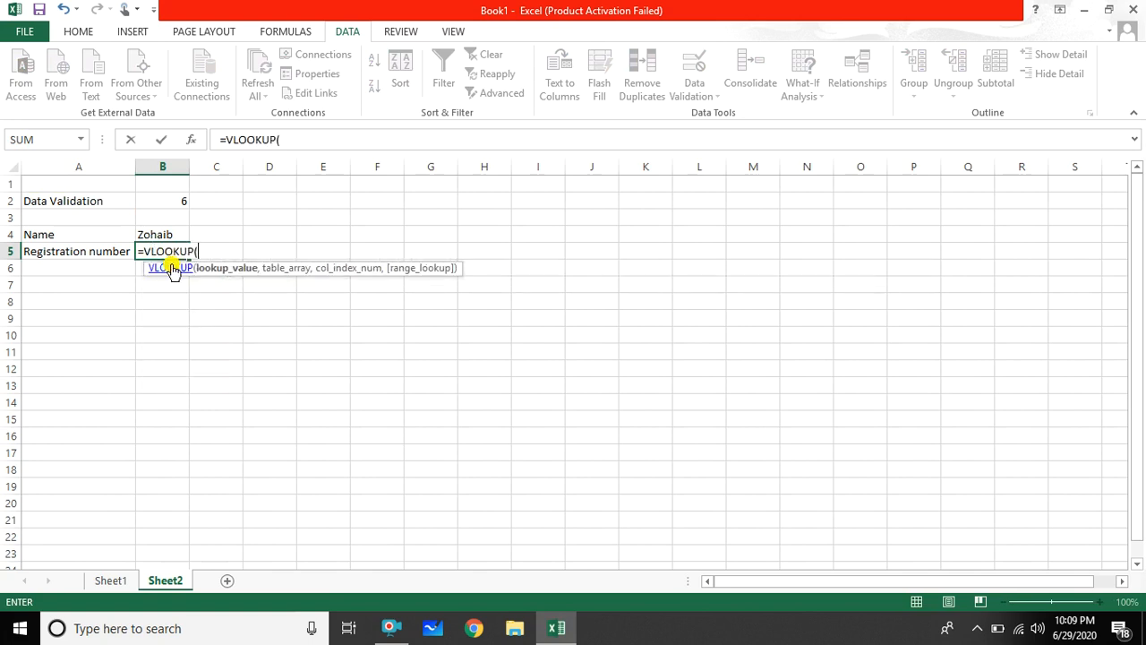
click(181, 199)
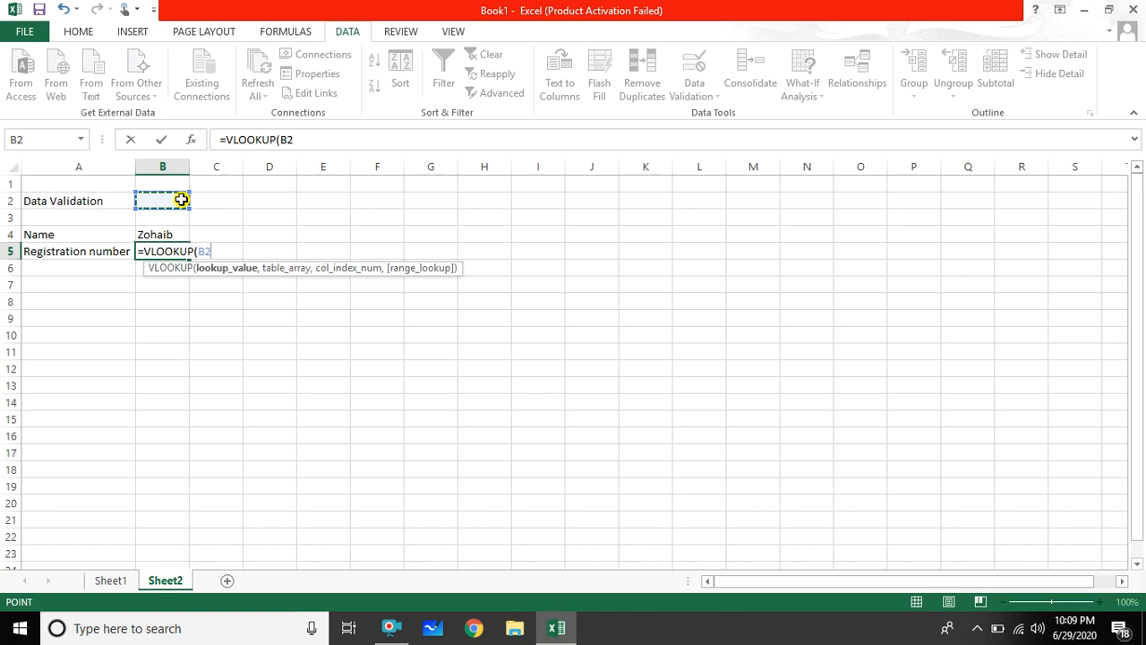
text(,)
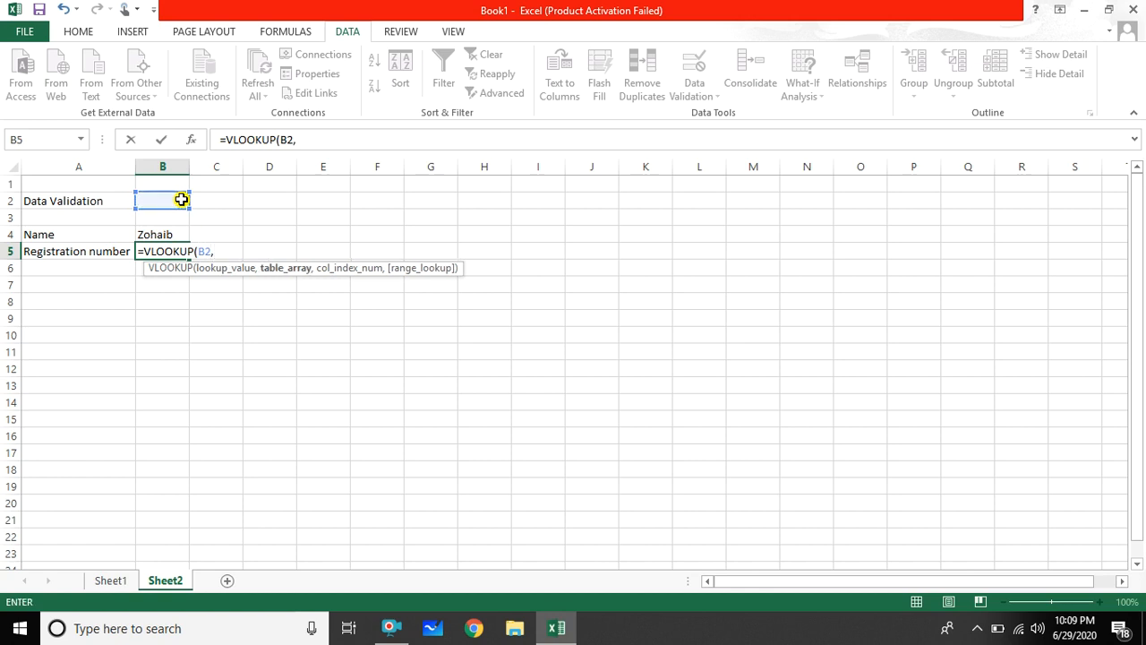
Step: Set the table array of the B5 VLOOKUP to Sheet1!A1:C8
click(121, 580)
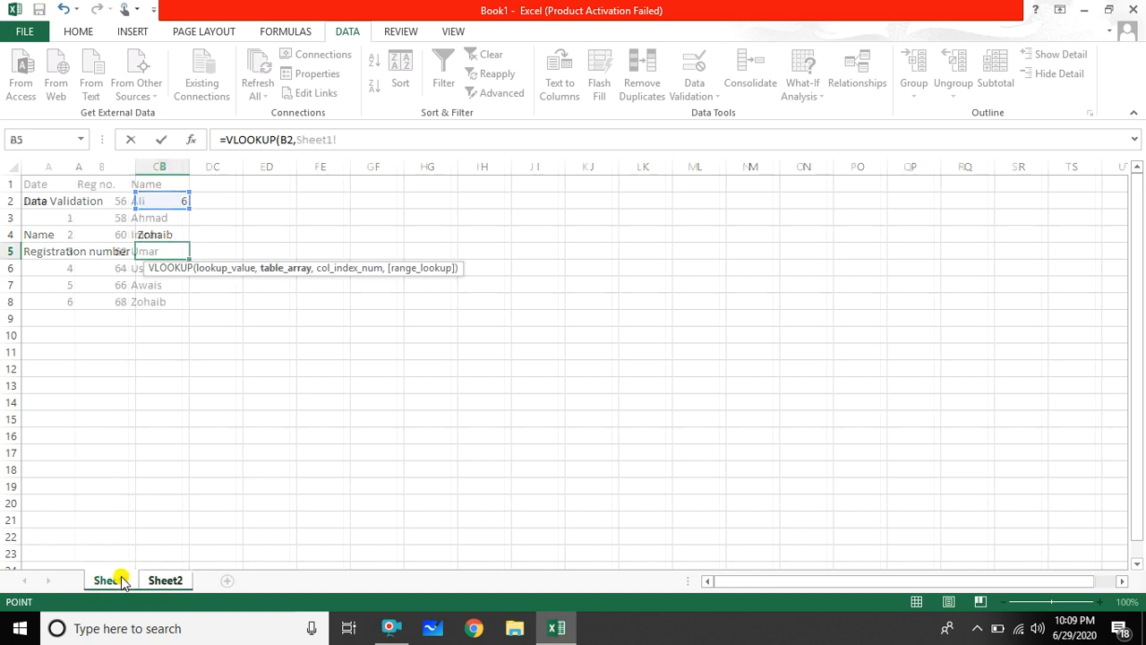
click(53, 182)
drag(64, 192, 146, 306)
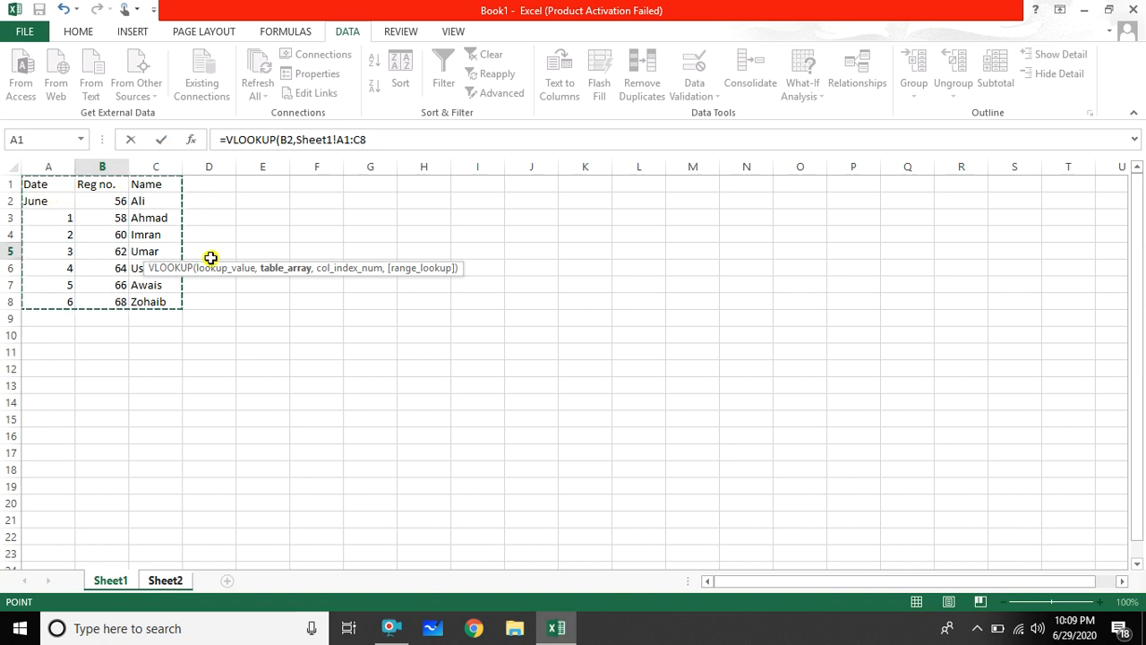
click(108, 186)
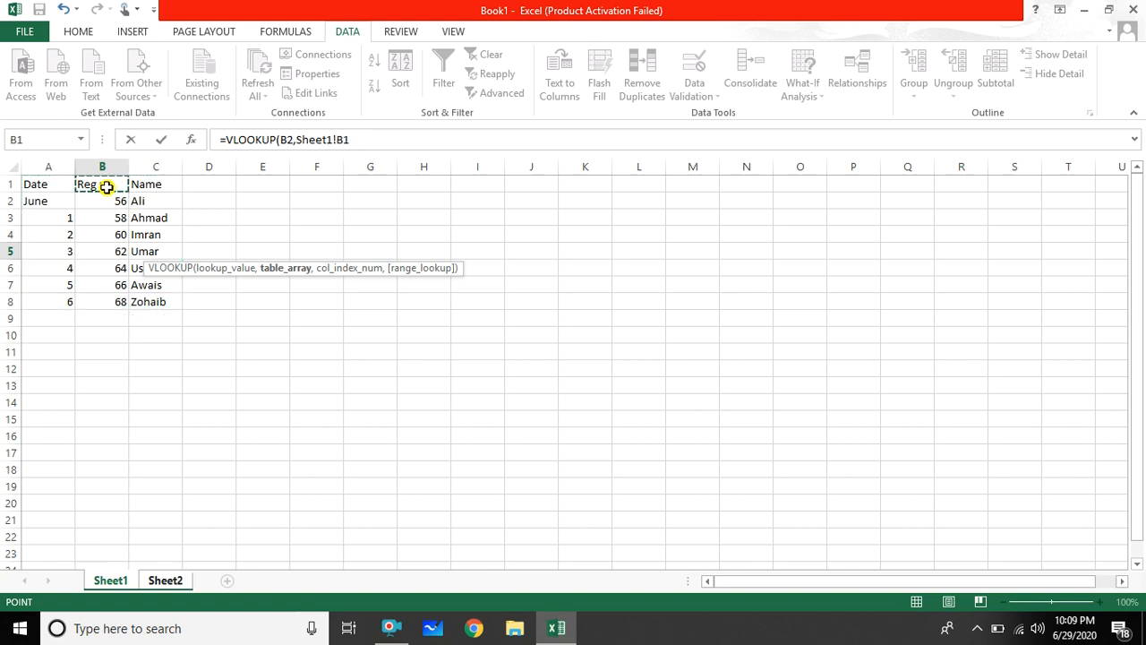
drag(106, 186, 161, 299)
click(44, 186)
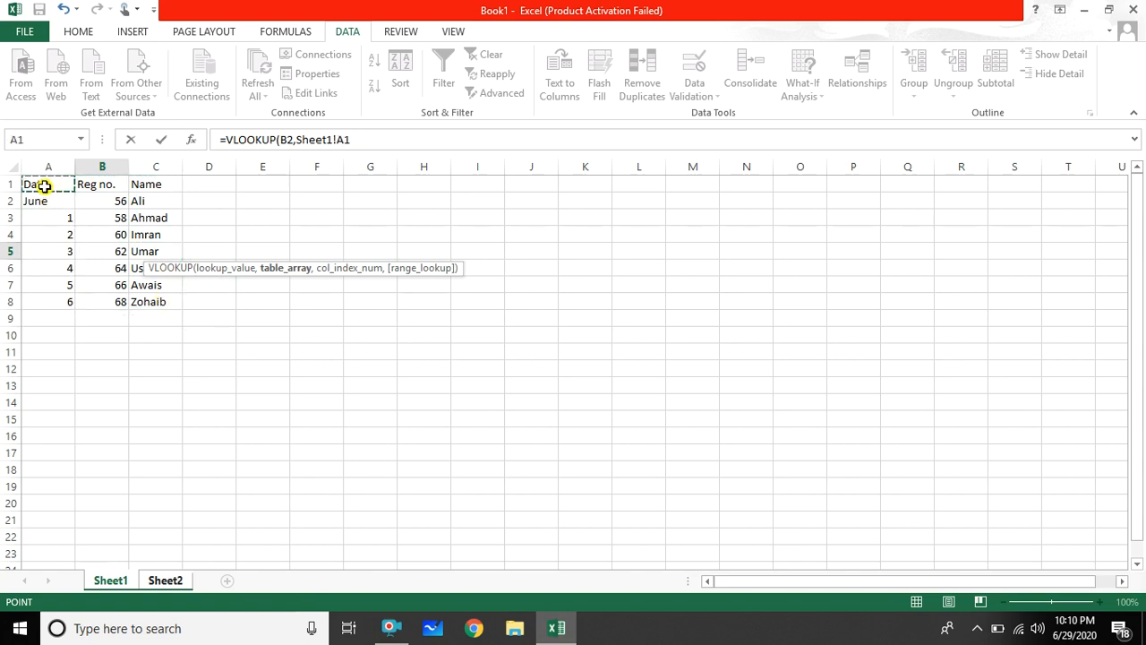
drag(44, 186, 149, 308)
text(,)
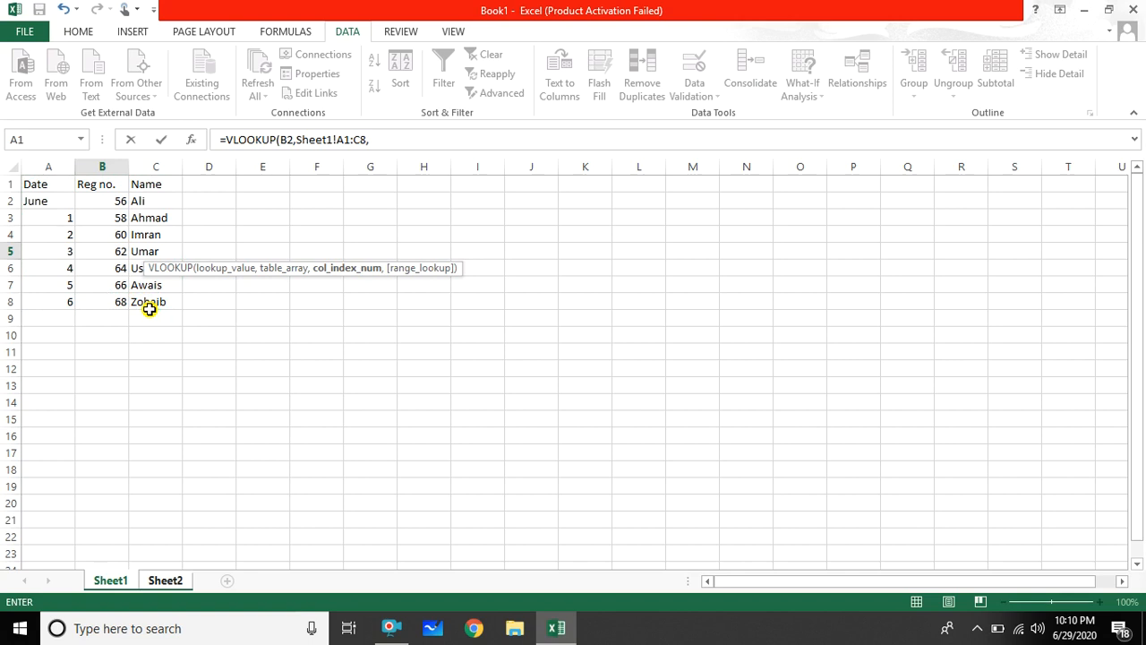
Step: Complete the B5 VLOOKUP with column index 2 and FALSE for an exact match
text(2)
click(370, 140)
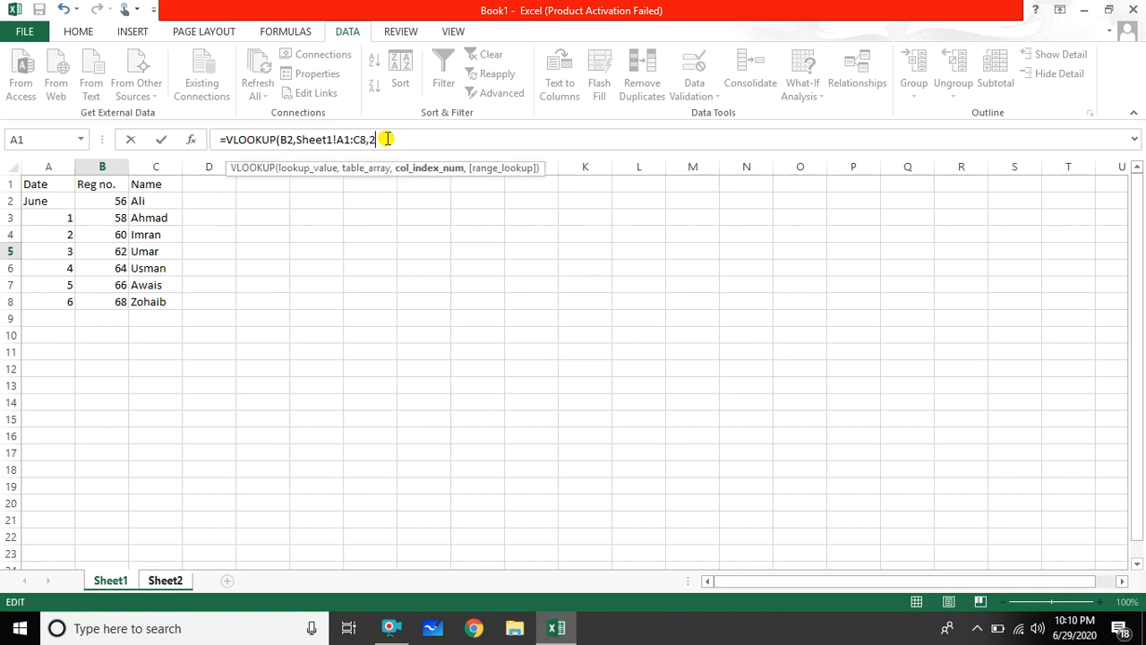
text(,)
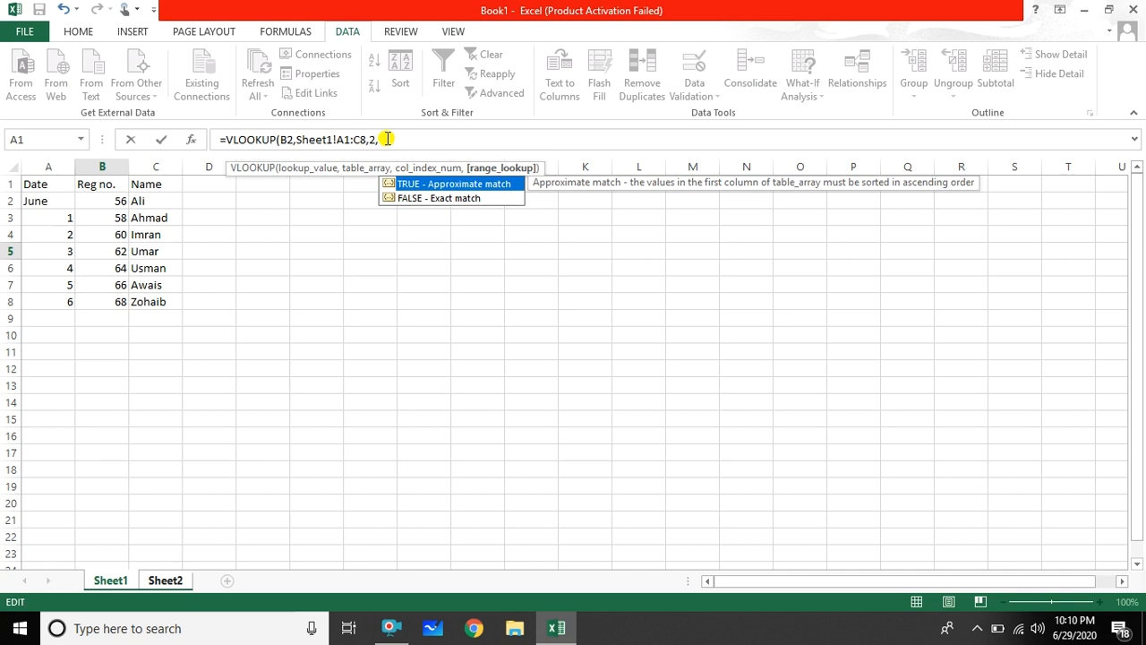
key(Down)
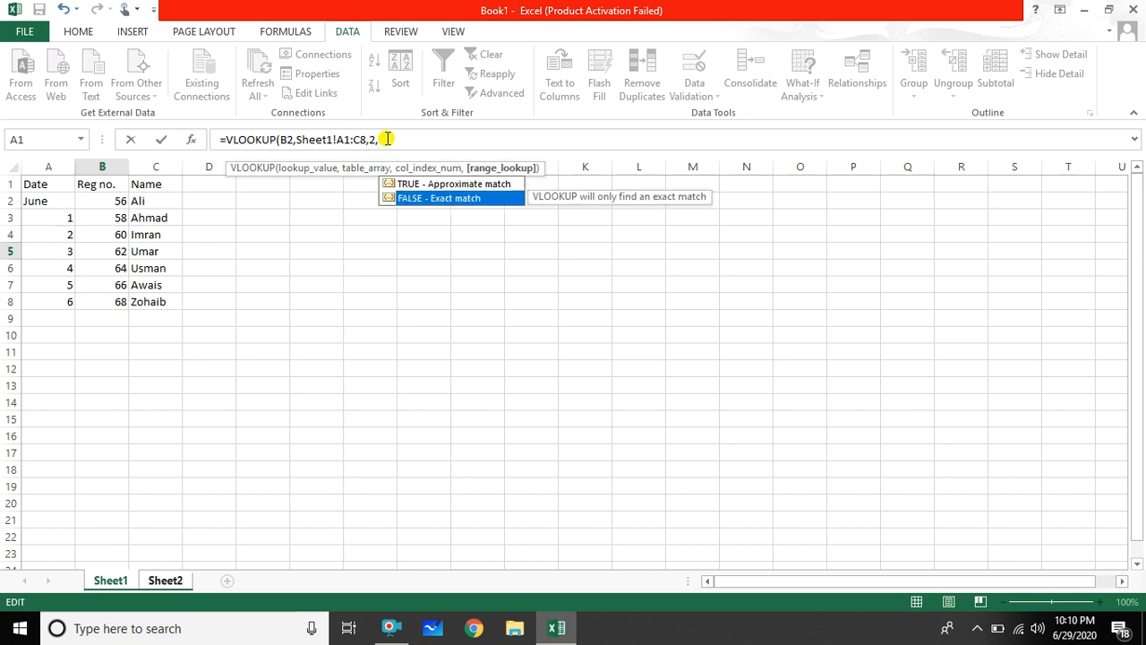
key(Tab)
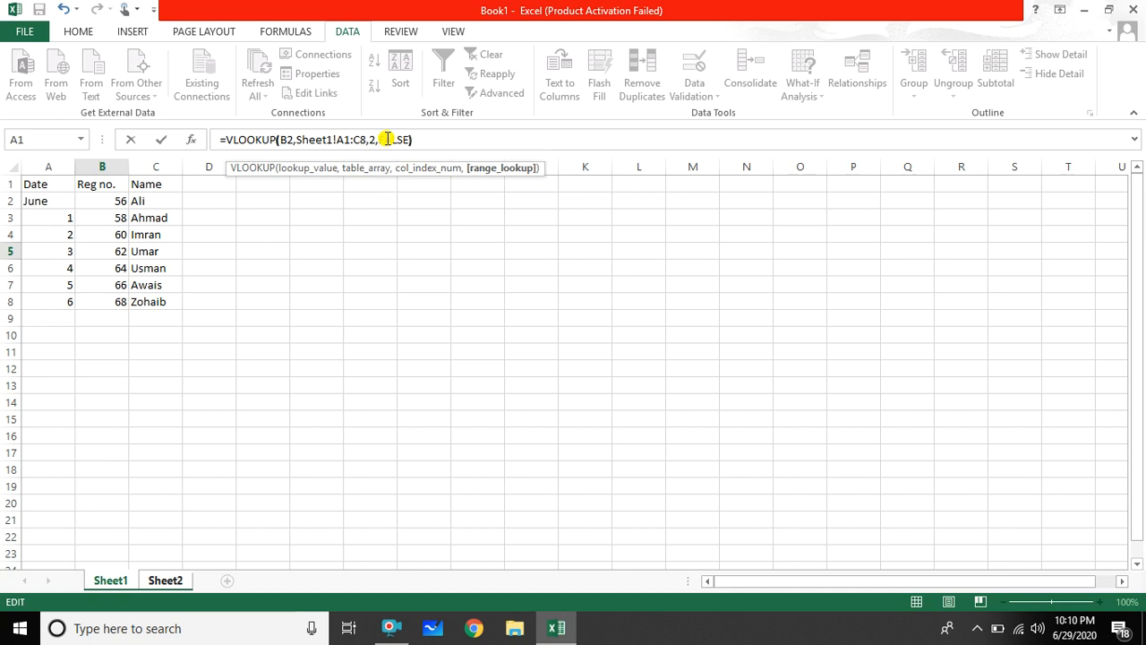
text())
key(Return)
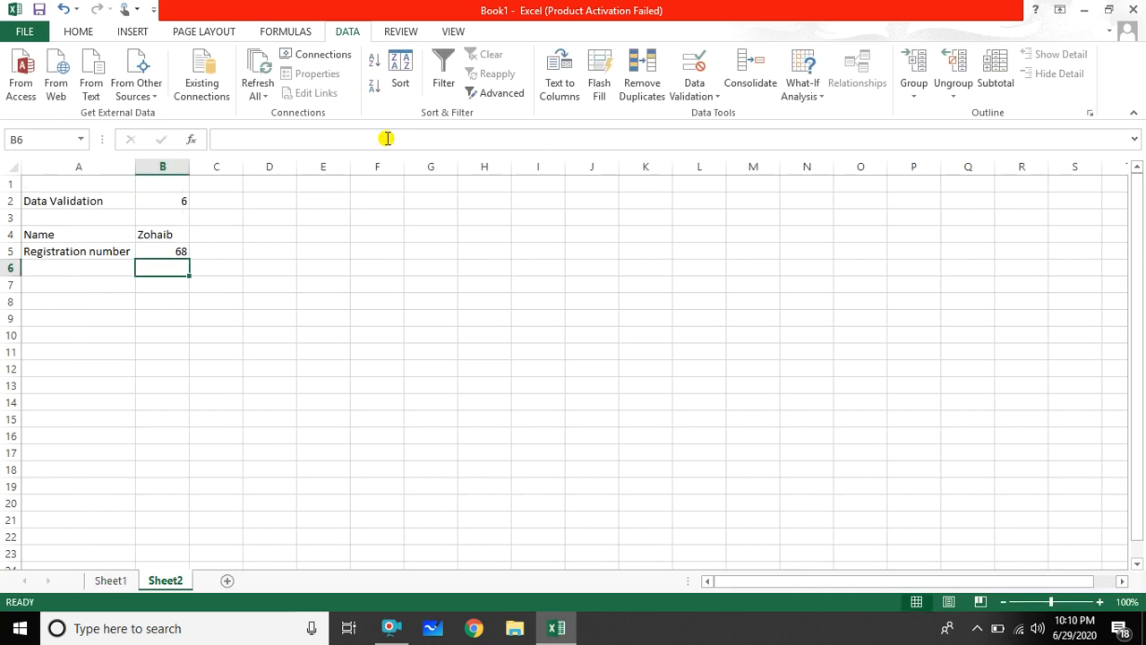
Step: Test both lookups by choosing 2 and finally 3 from the dropdown list in B2
click(177, 198)
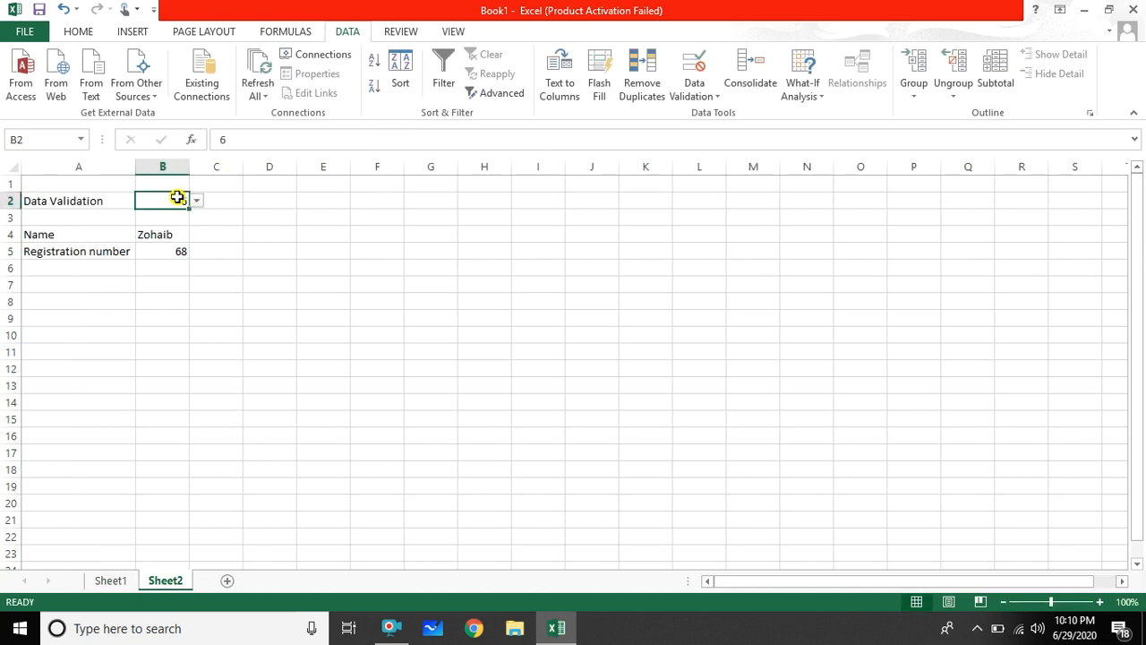
drag(177, 198, 200, 200)
click(197, 201)
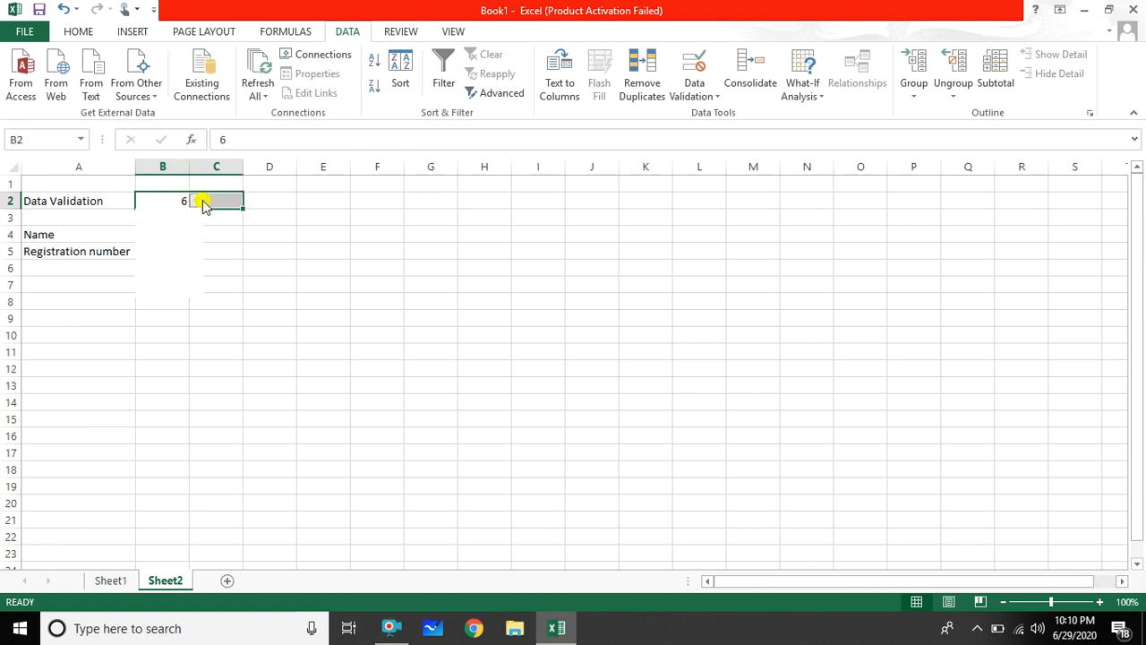
click(162, 248)
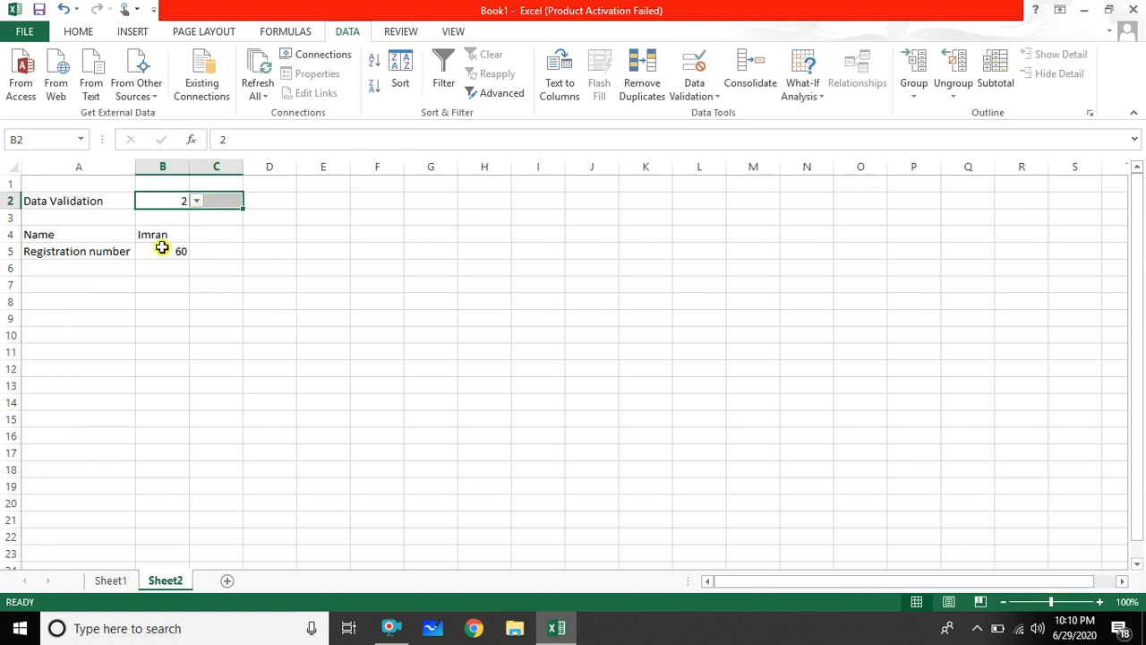
click(196, 201)
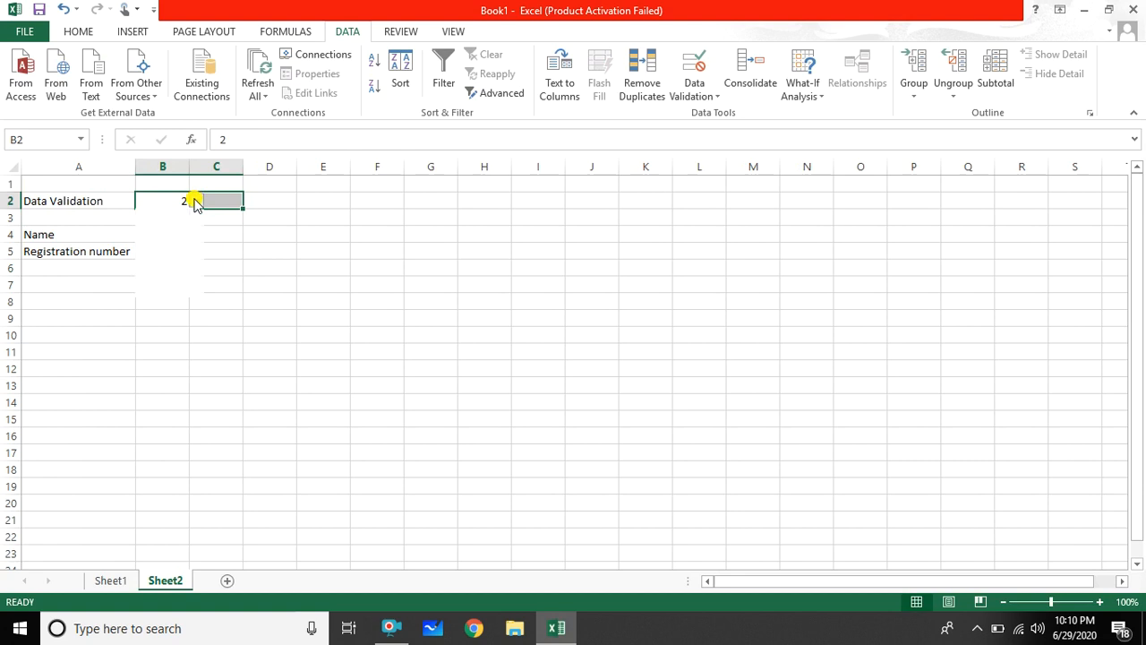
click(170, 258)
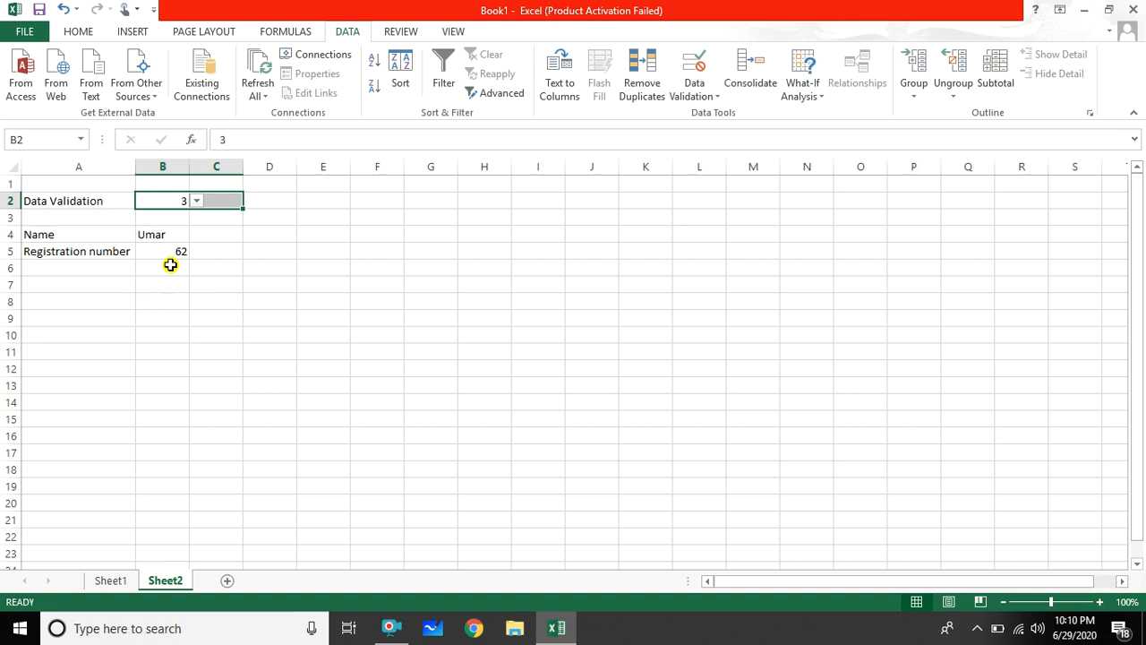
click(394, 627)
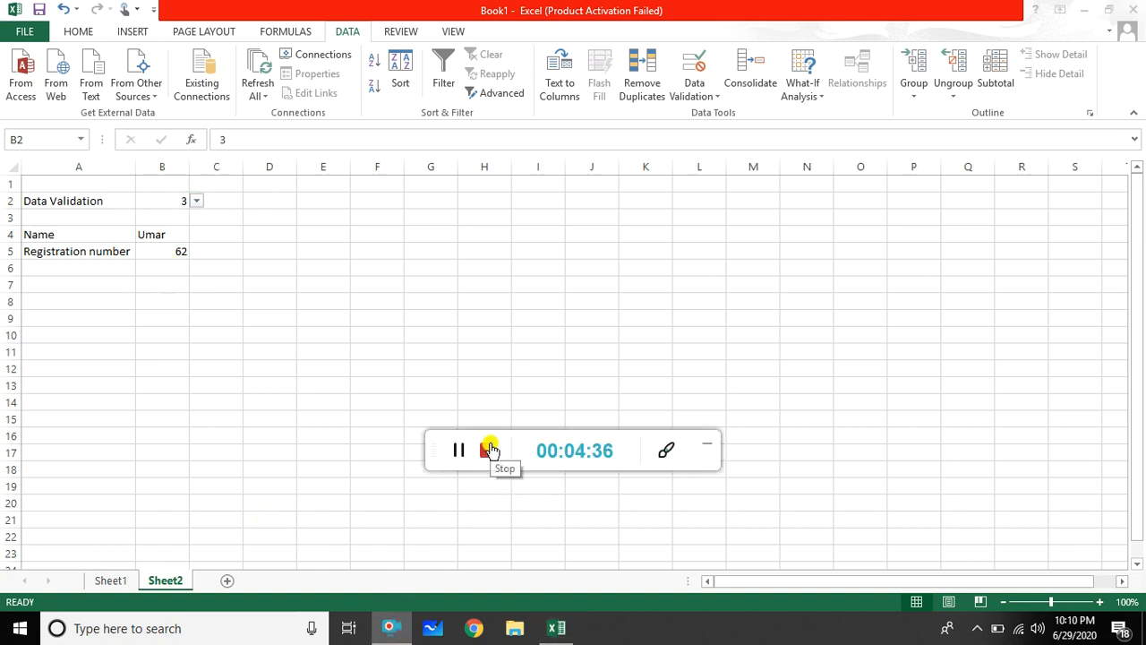